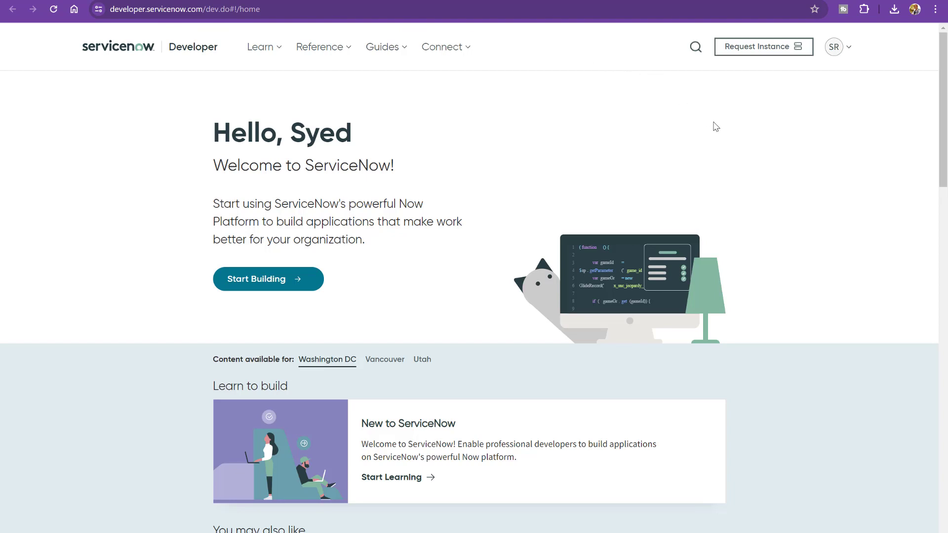
Scroll through the Developer Portal home page to review its Washington DC welcome content
scroll(311, 346, down, 1)
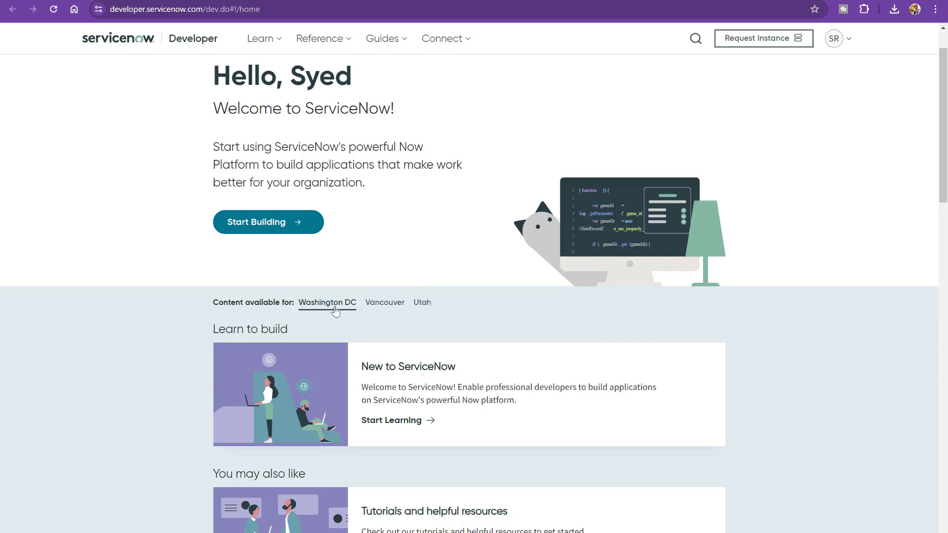
scroll(360, 303, up, 1)
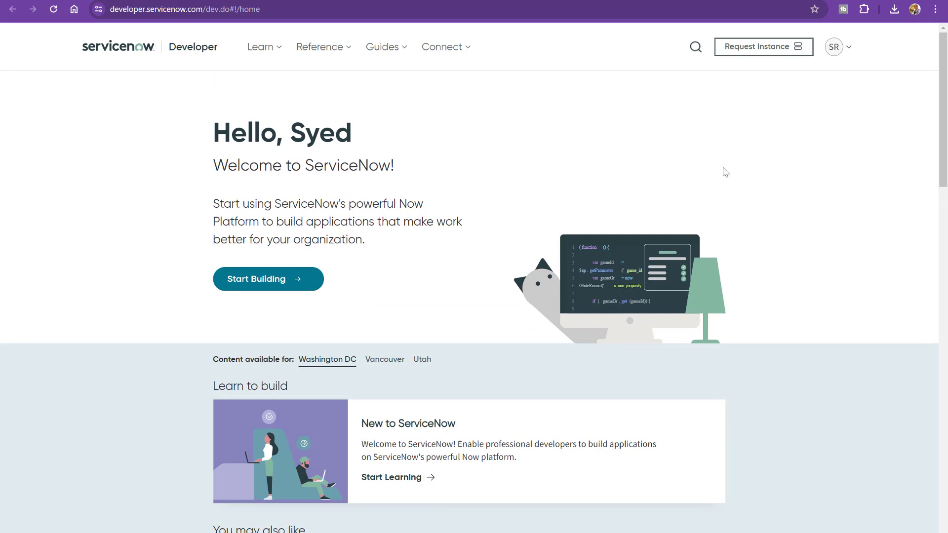
Request a new developer instance on the Washington DC release
click(750, 51)
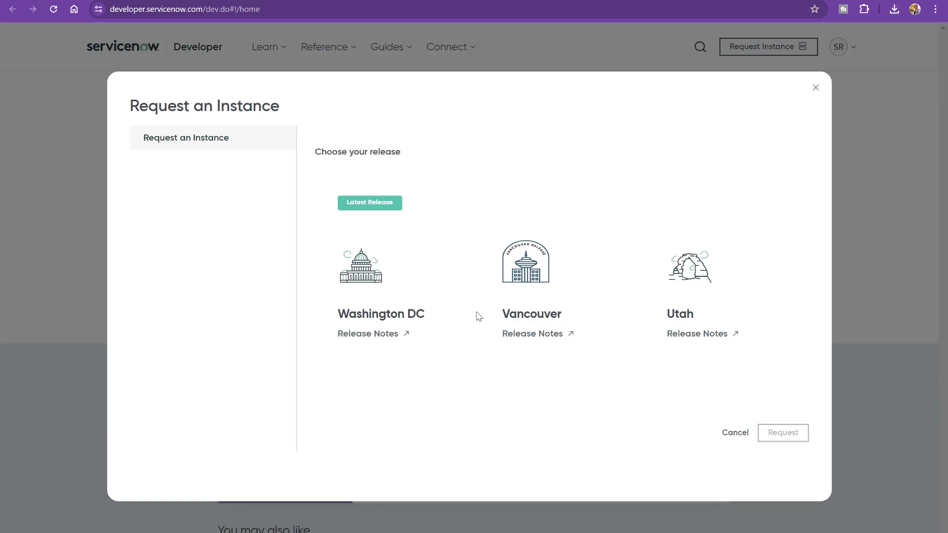
click(360, 322)
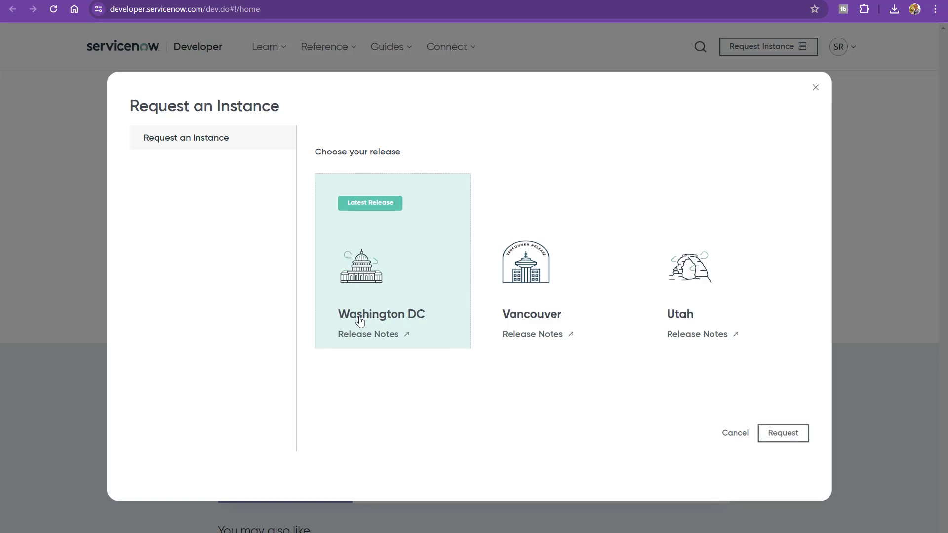
click(781, 436)
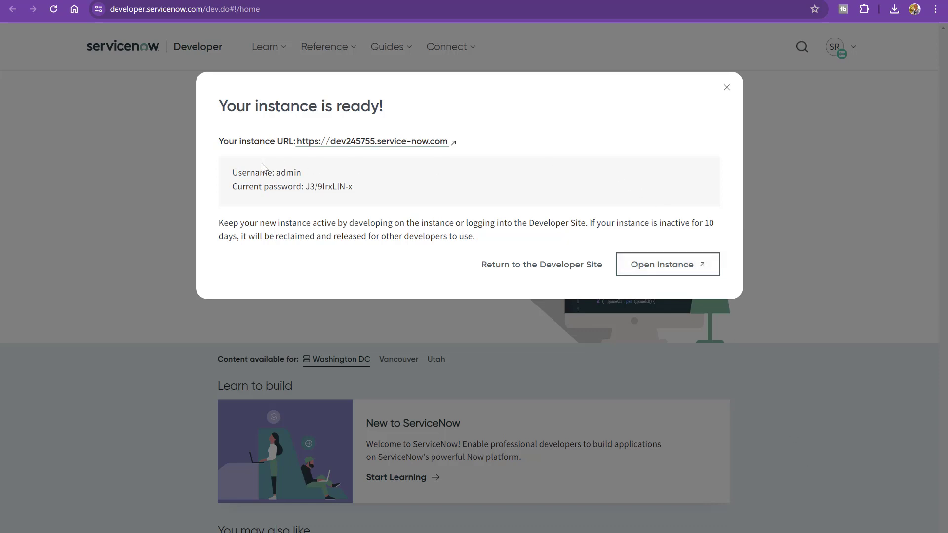
Select the ready instance's URL, admin username and generated password for copying
drag(222, 140, 291, 141)
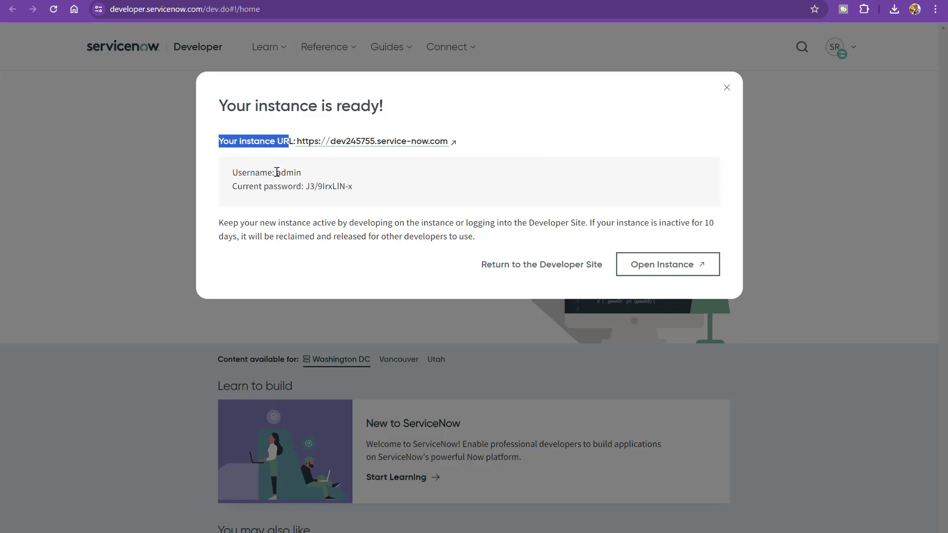
drag(276, 172, 359, 189)
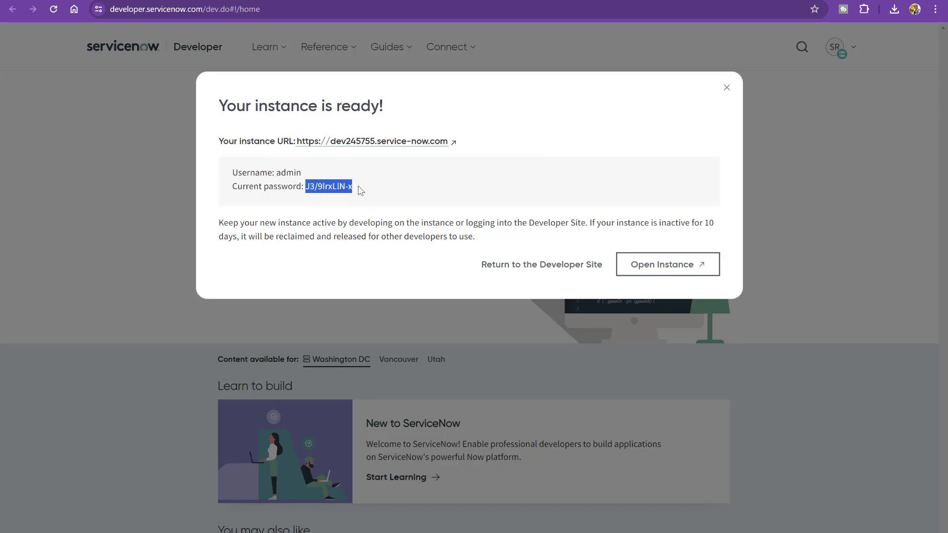
click(413, 187)
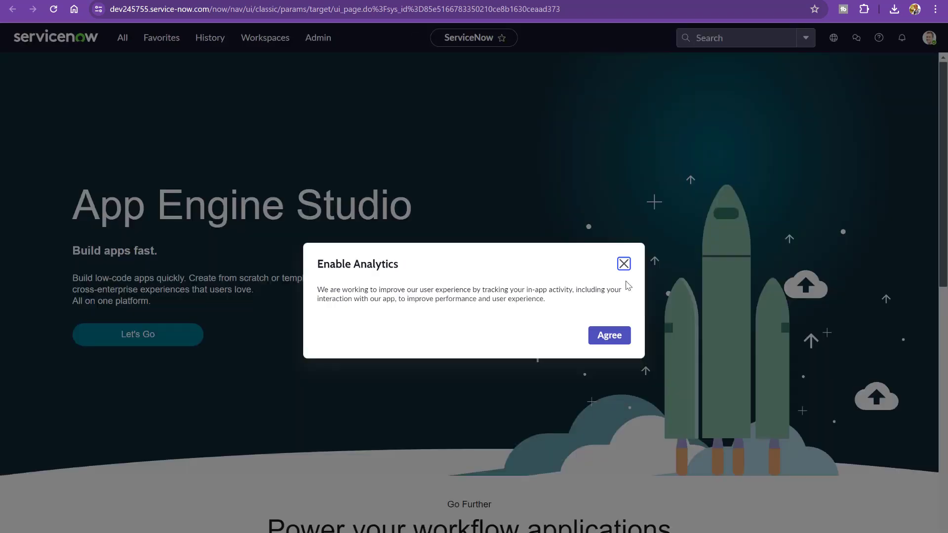
Agree to analytics tracking and dismiss the five-step welcome tour
click(614, 336)
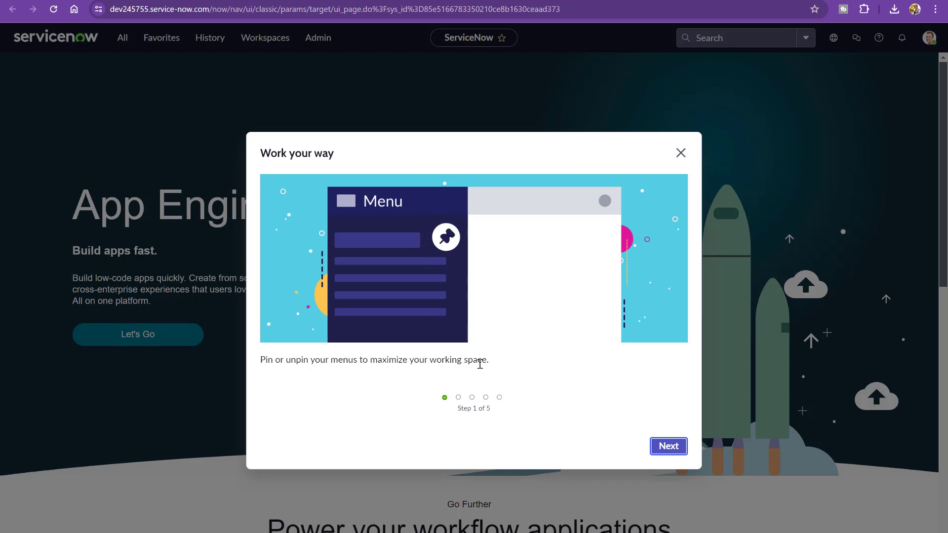
click(676, 449)
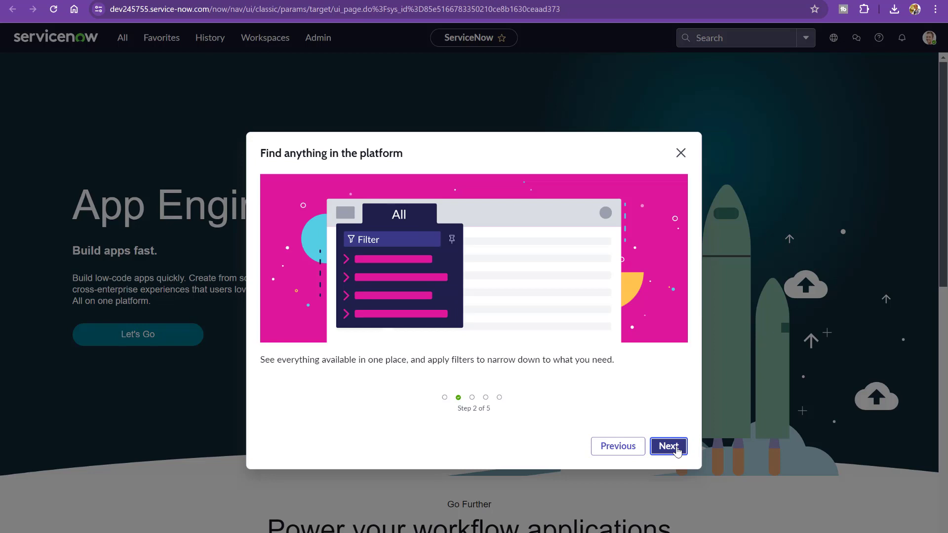
click(677, 449)
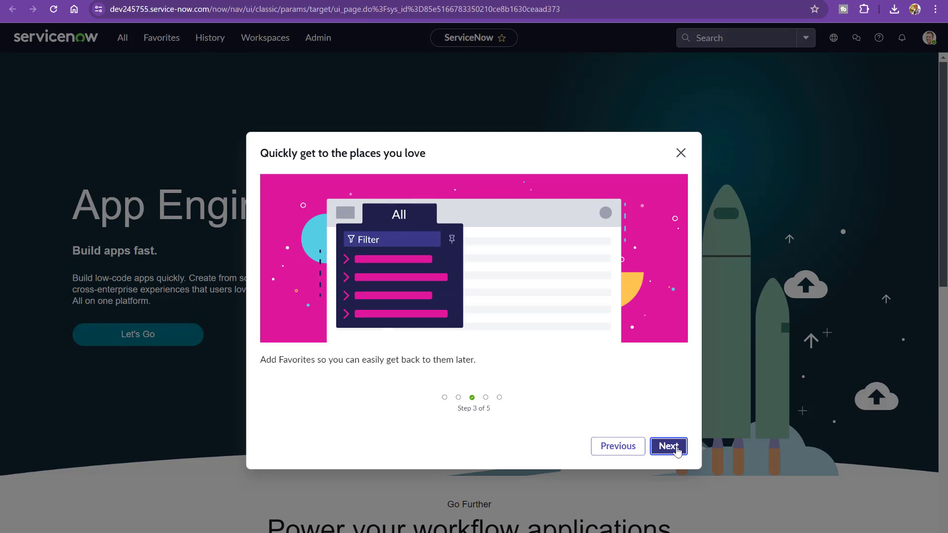
click(677, 449)
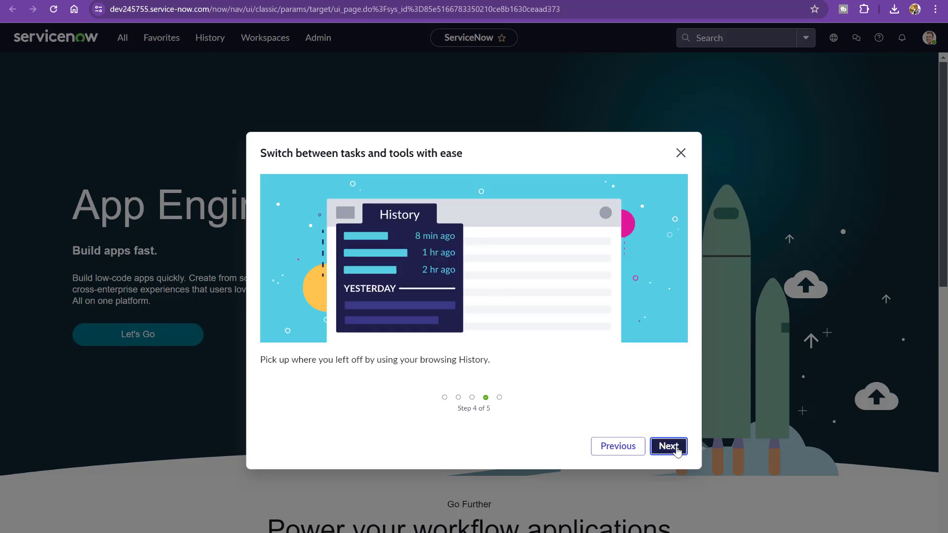
click(676, 450)
click(676, 449)
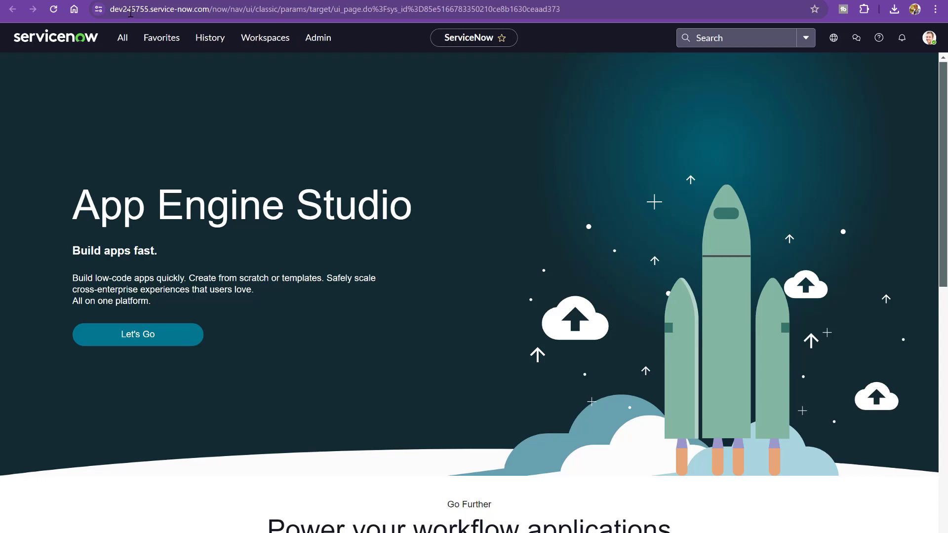
click(930, 40)
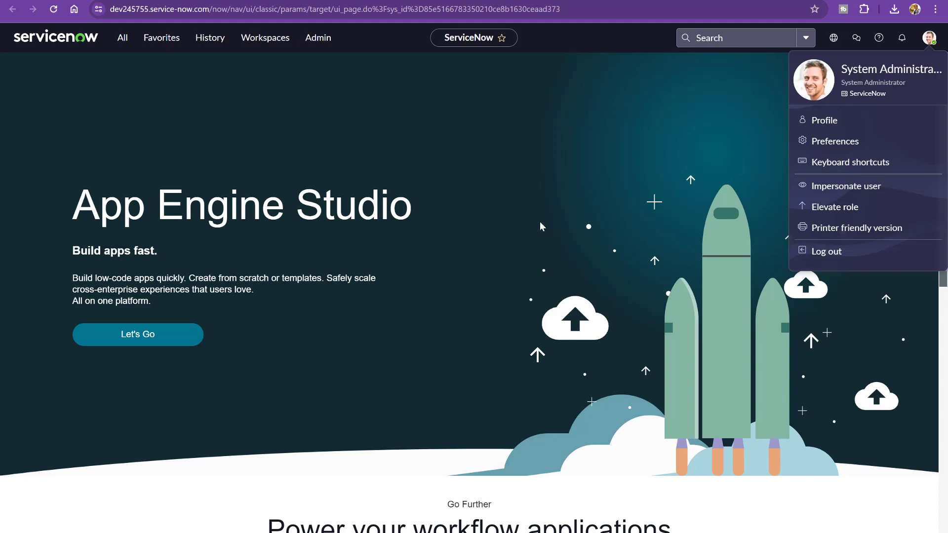
scroll(502, 220, down, 6)
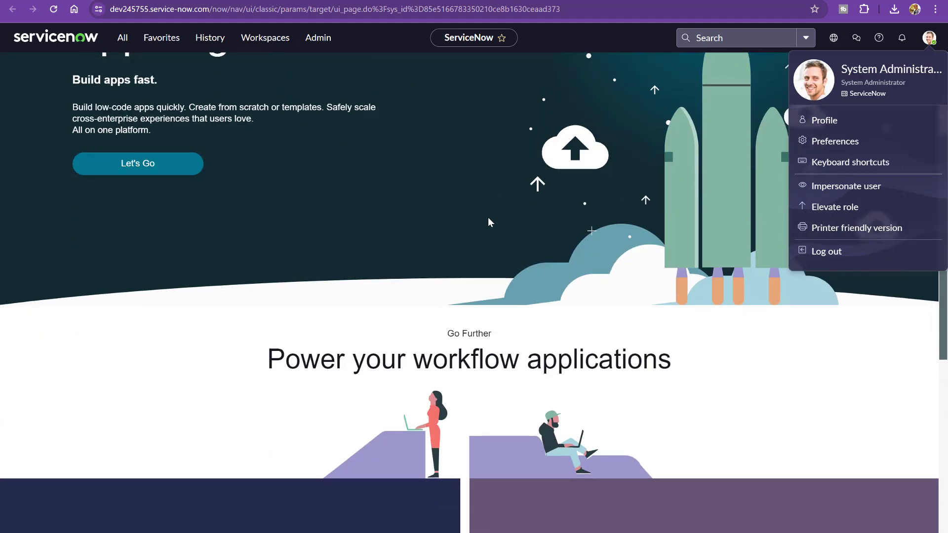
scroll(489, 220, down, 4)
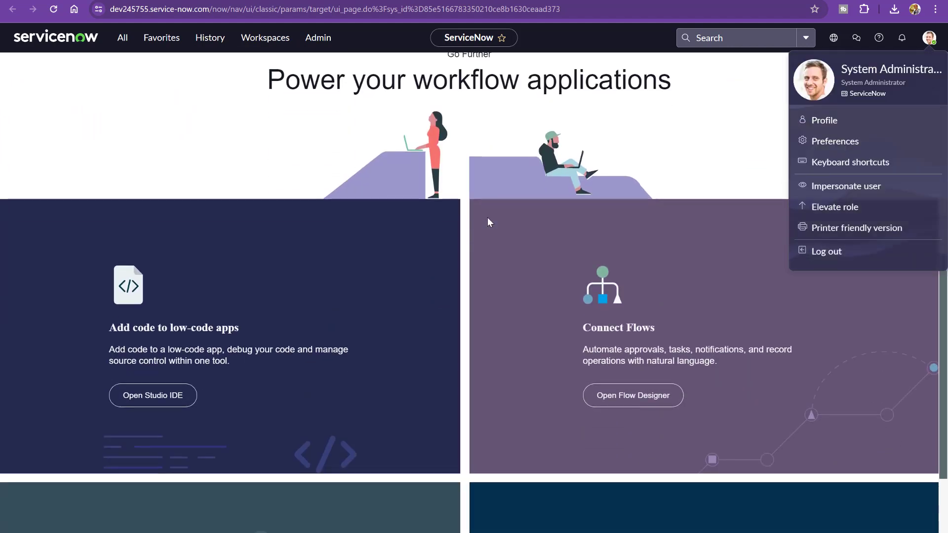
click(203, 163)
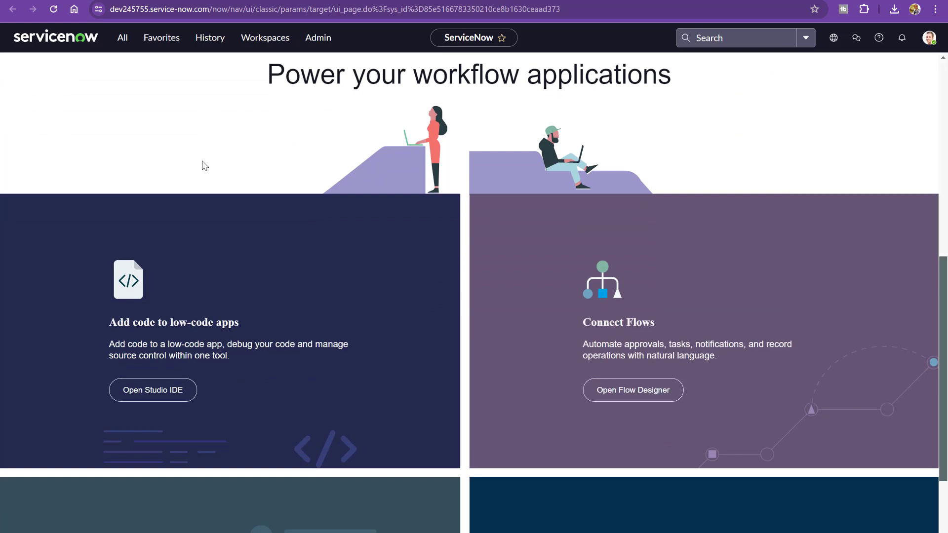
scroll(204, 166, down, 3)
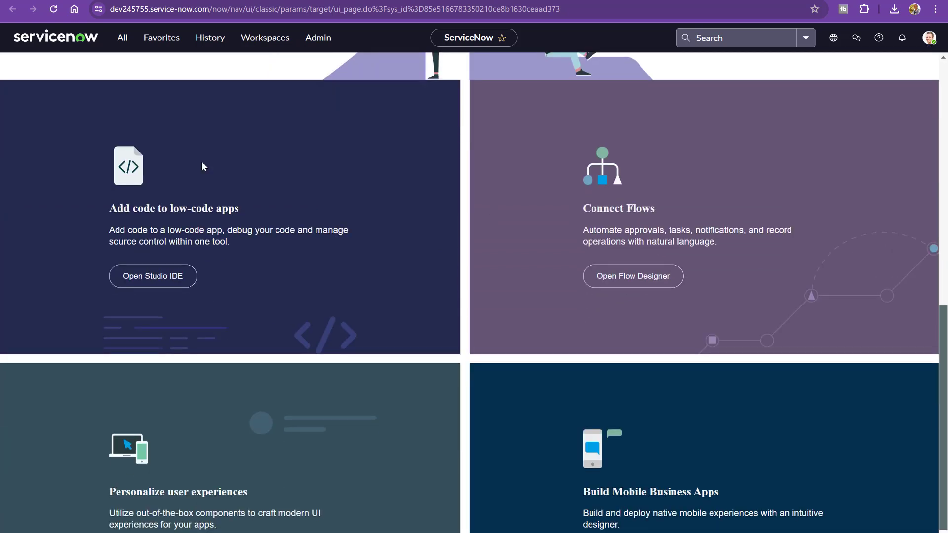
scroll(201, 162, down, 1)
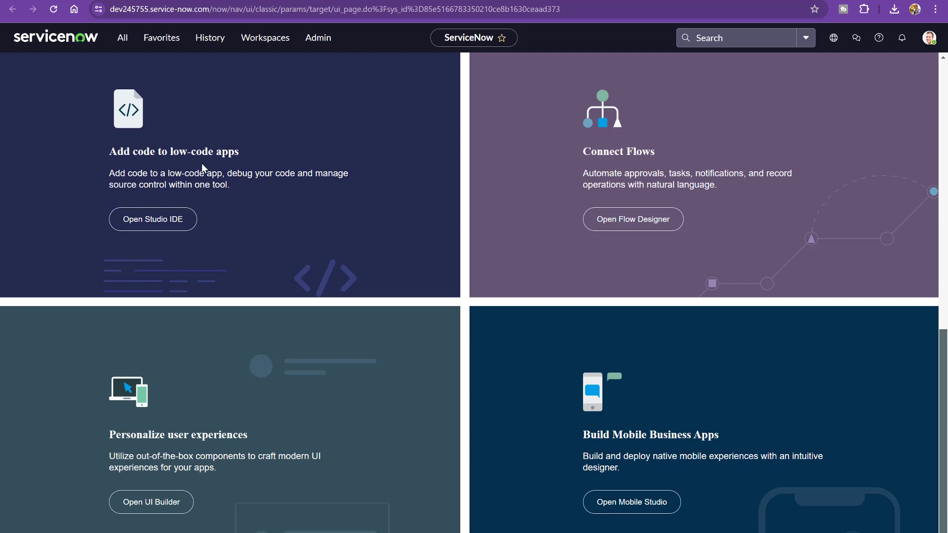
scroll(201, 163, down, 1)
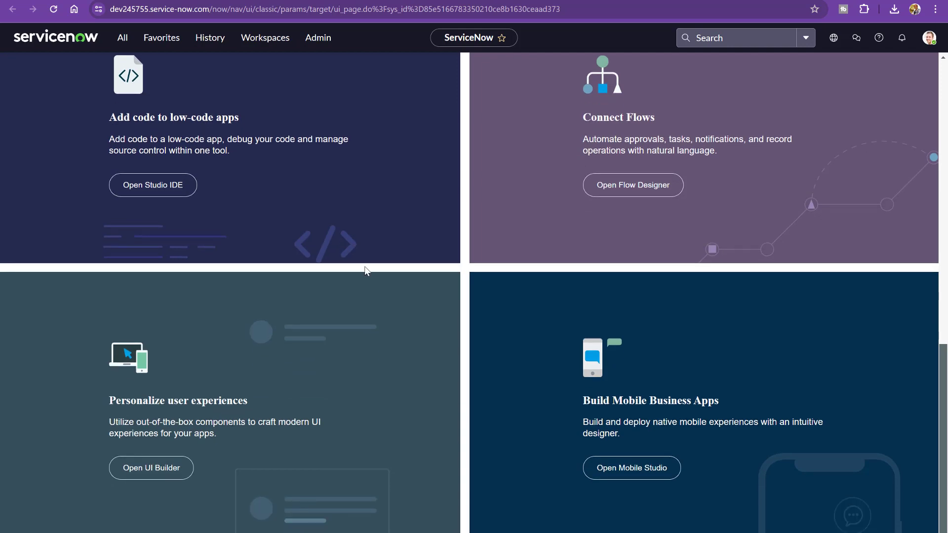
scroll(307, 275, up, 15)
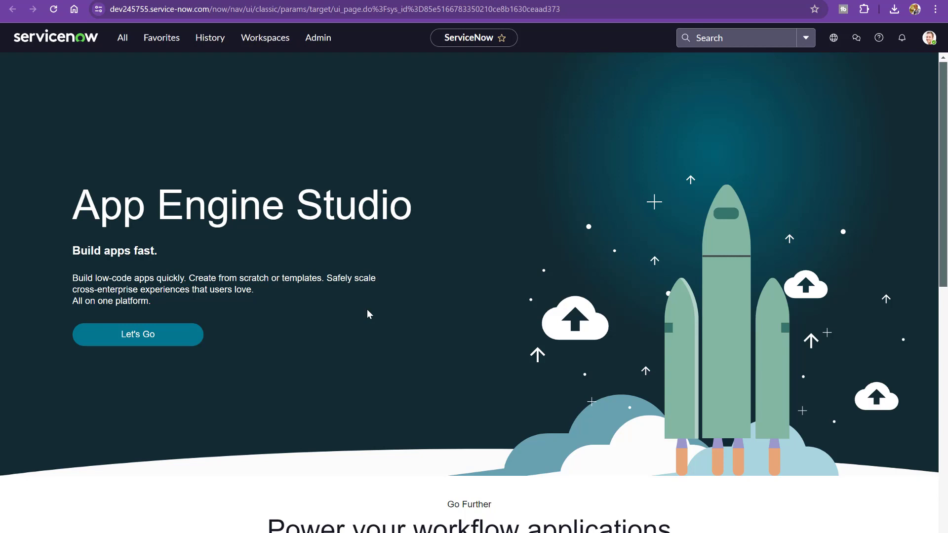
Browse the All applications menu and collapse the Self-Service section
click(123, 39)
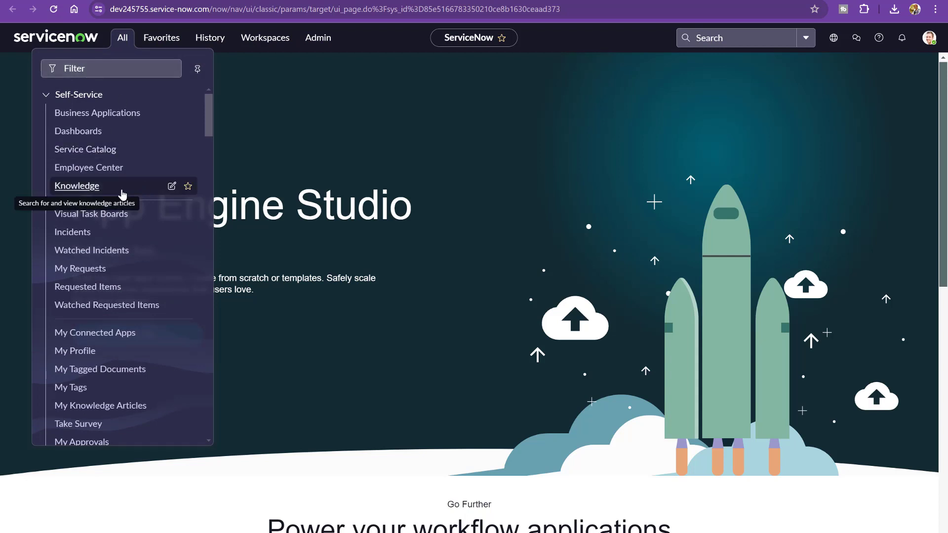
scroll(126, 192, down, 1)
scroll(123, 195, down, 1)
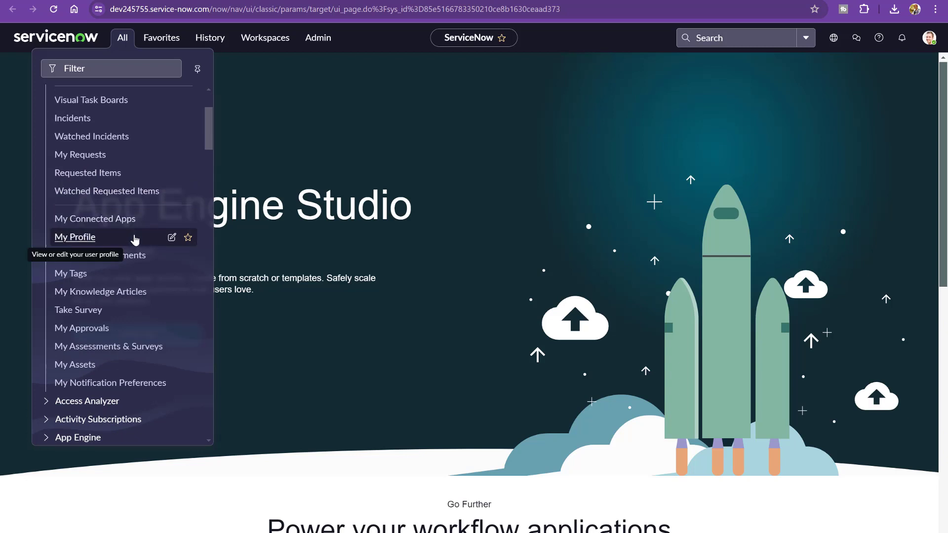
scroll(135, 239, down, 1)
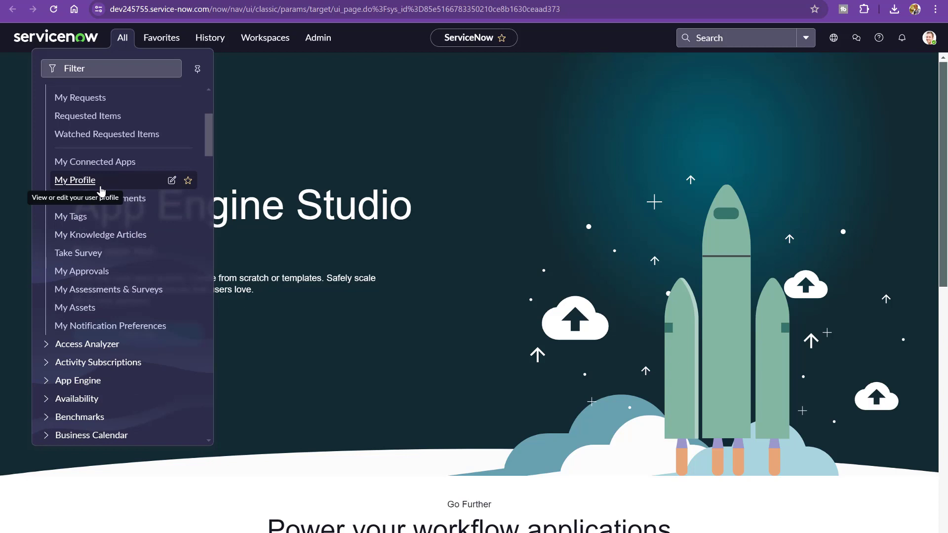
scroll(102, 190, down, 2)
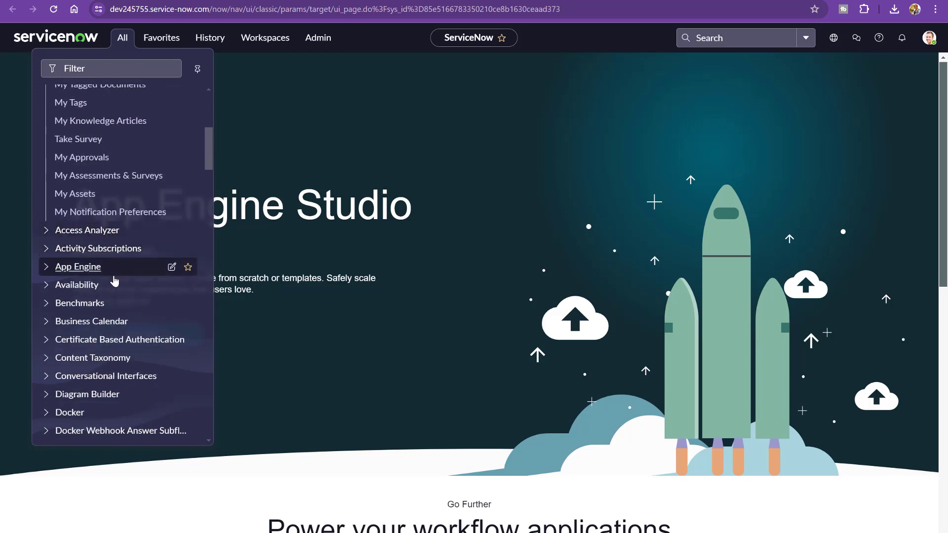
scroll(119, 267, up, 5)
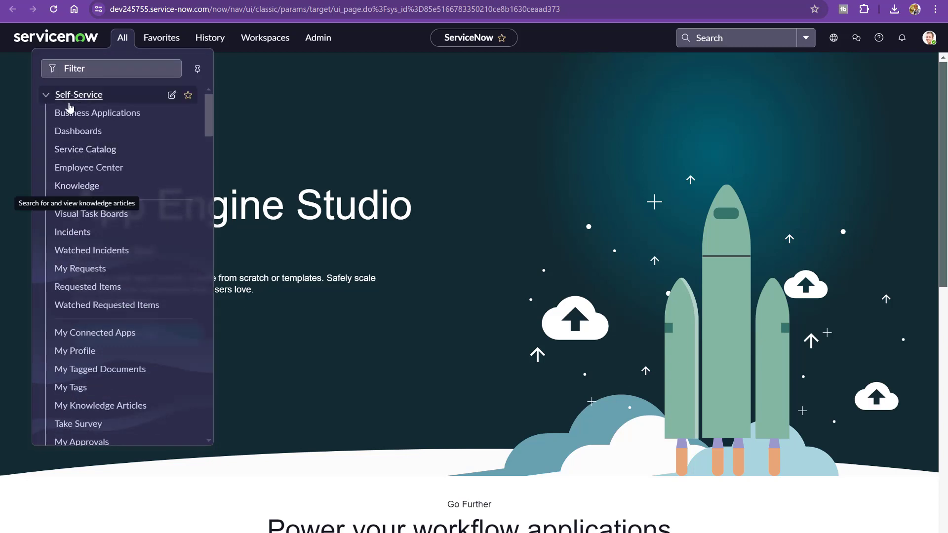
click(45, 96)
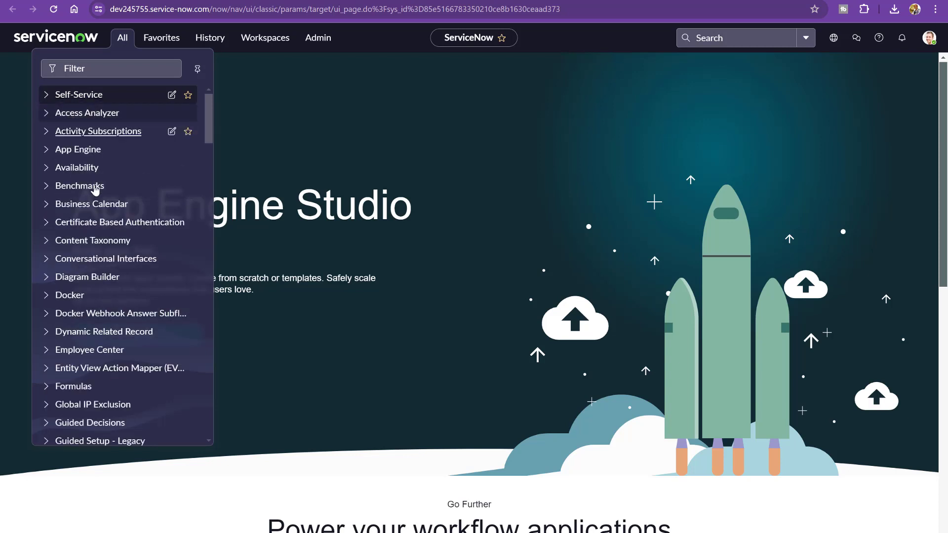
Scroll further down the menu and expand Docker to show its modules
scroll(94, 188, down, 4)
scroll(95, 190, down, 8)
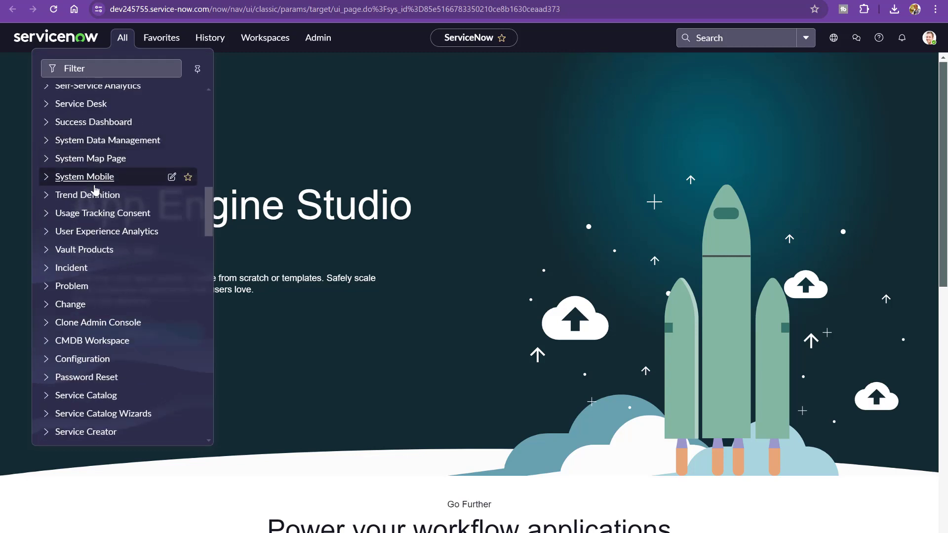
scroll(95, 190, down, 1)
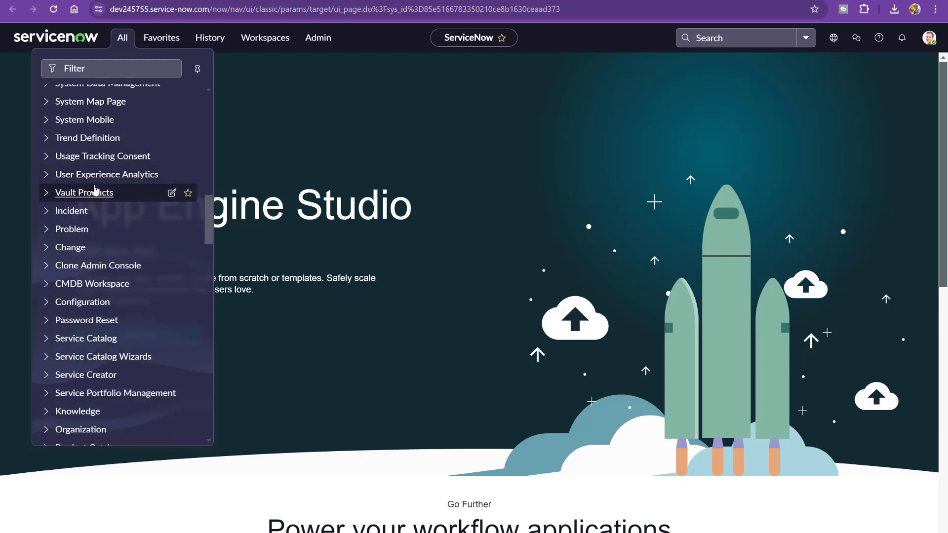
scroll(95, 190, down, 4)
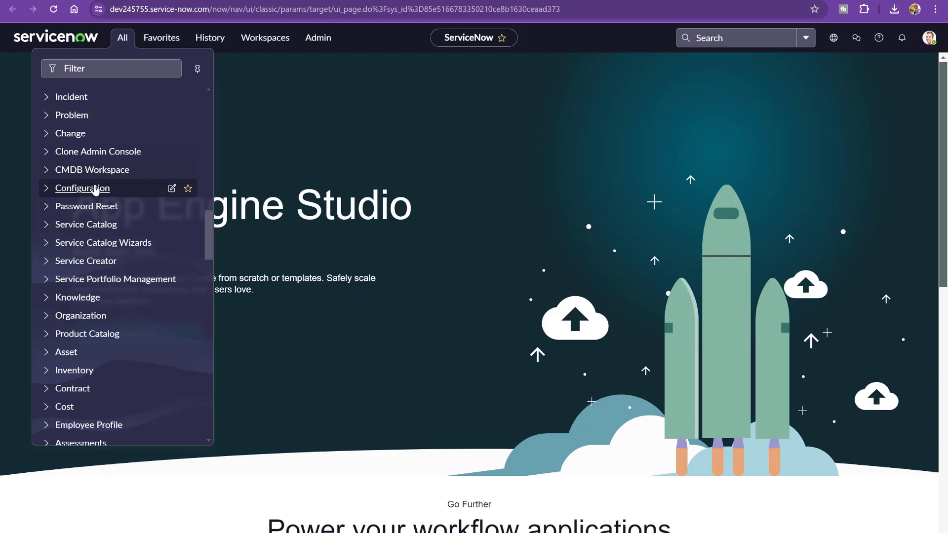
click(95, 190)
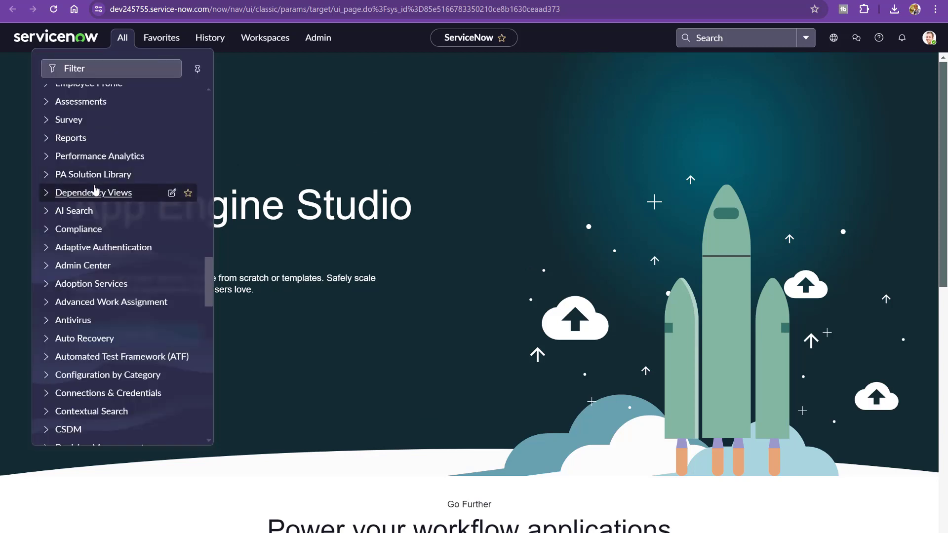
scroll(96, 189, down, 4)
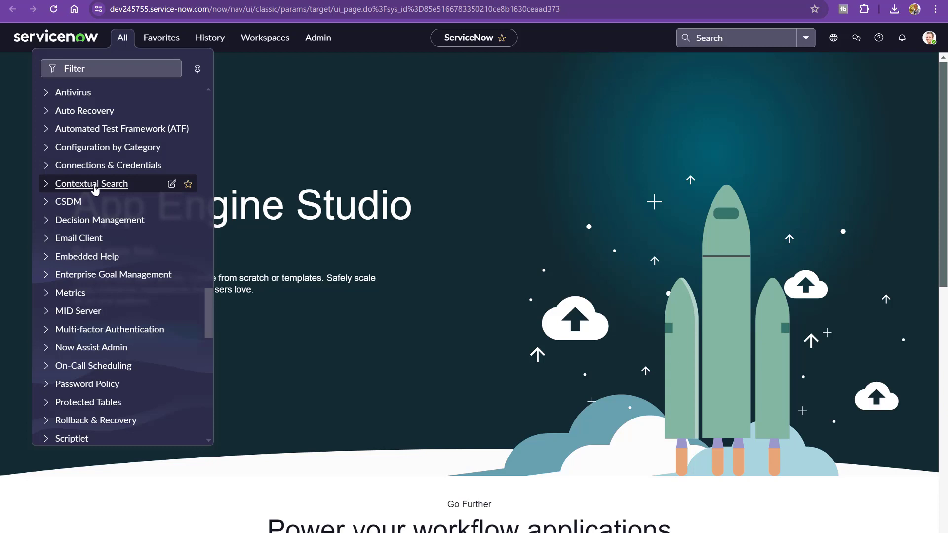
scroll(202, 285, up, 5)
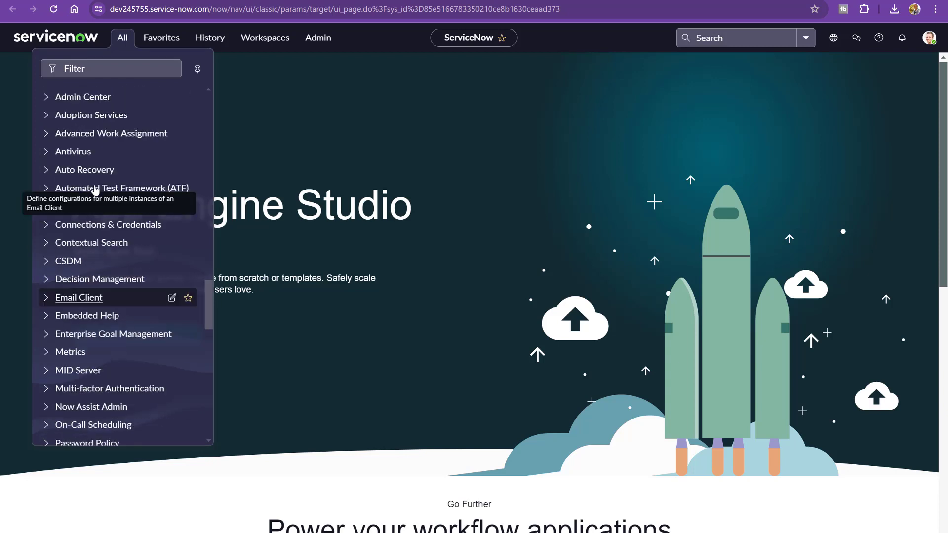
drag(208, 281, 208, 106)
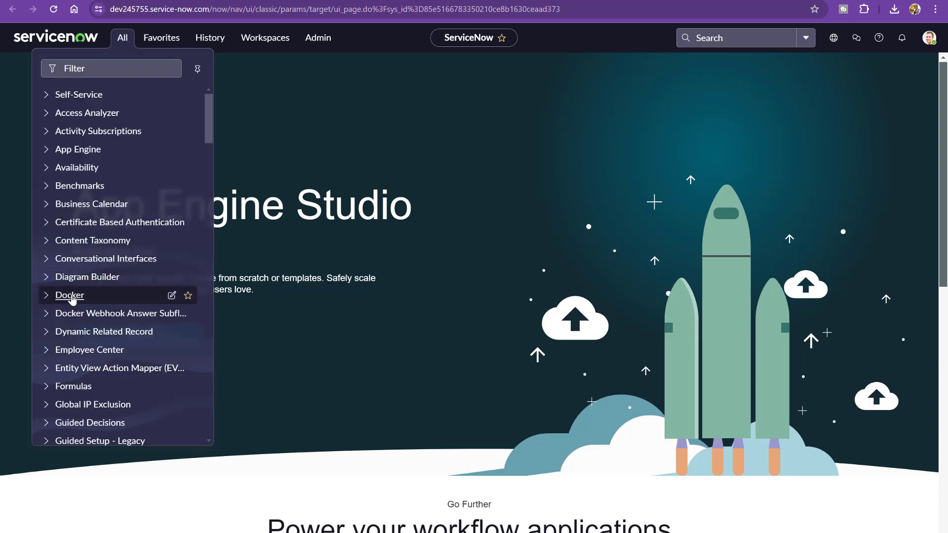
click(46, 296)
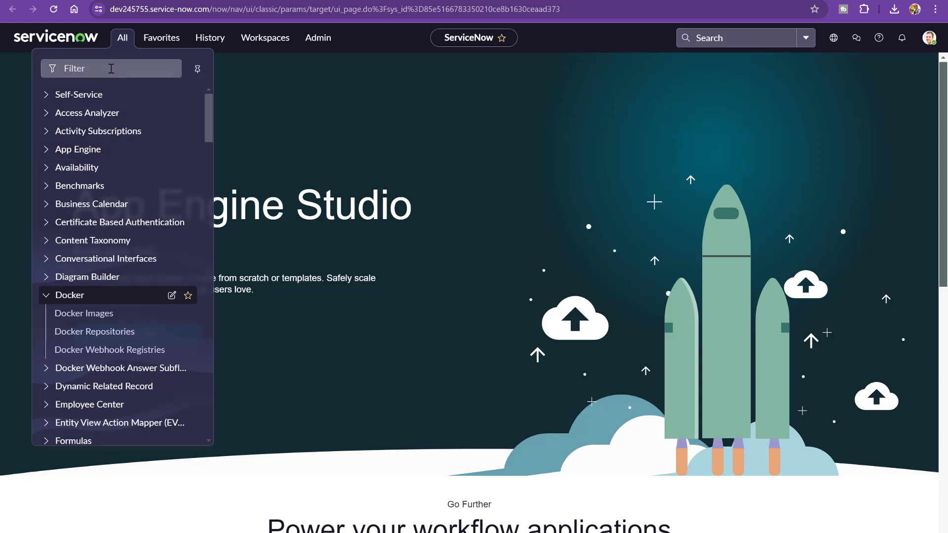
Search the instance for 'user' and review the 755 results
click(705, 38)
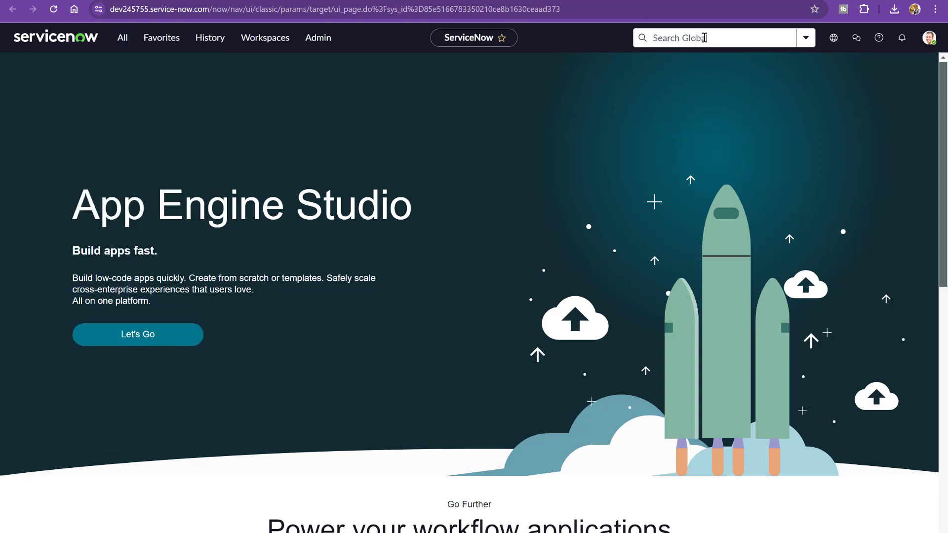
text(user)
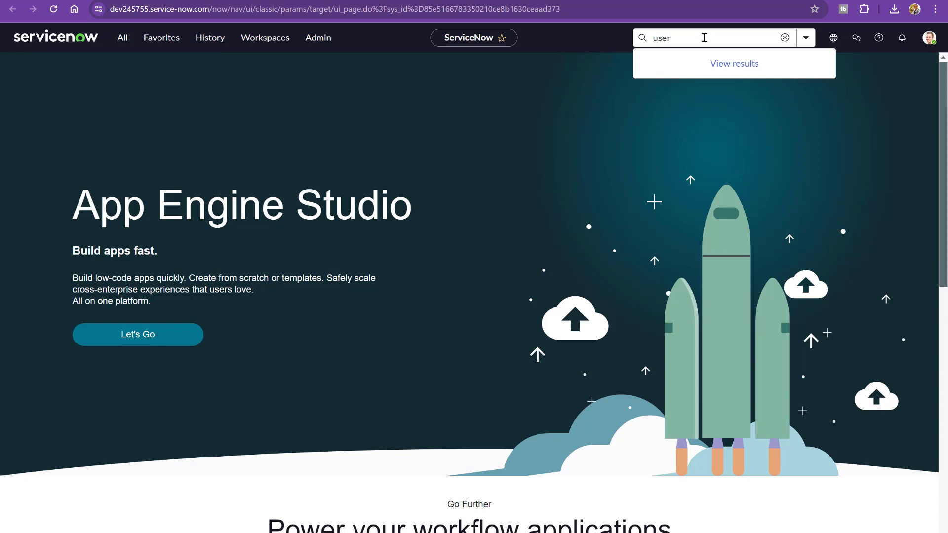
click(736, 71)
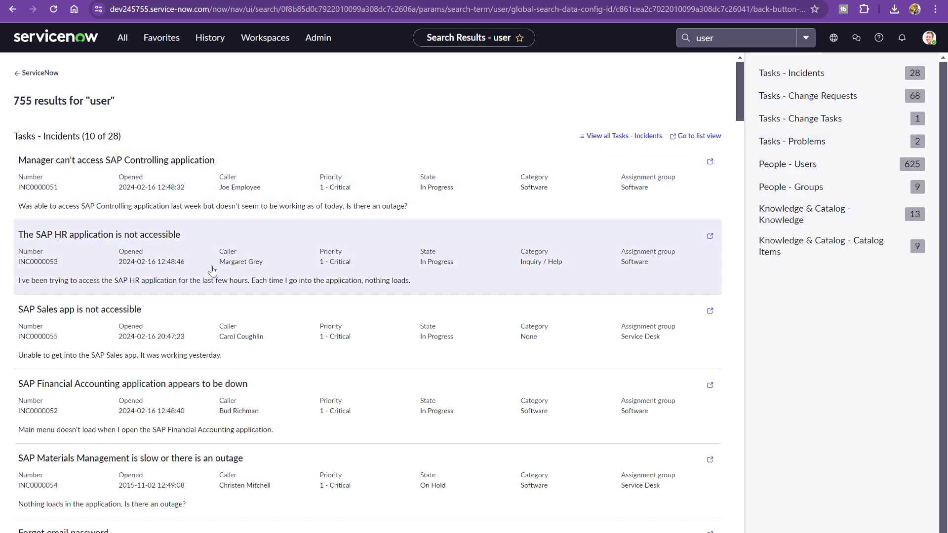
scroll(234, 273, down, 2)
scroll(236, 273, down, 1)
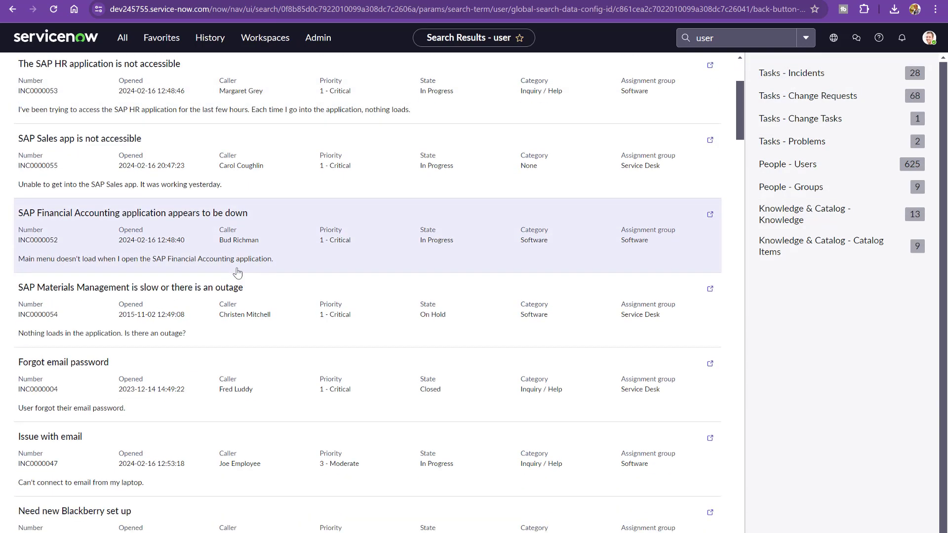
scroll(237, 273, up, 3)
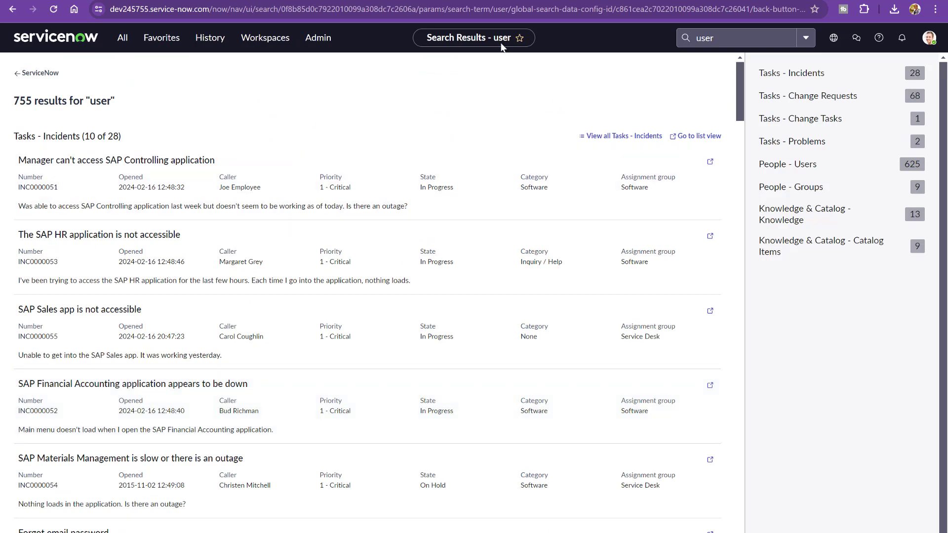
Return to the home page and filter the All menu for 'user'
click(78, 41)
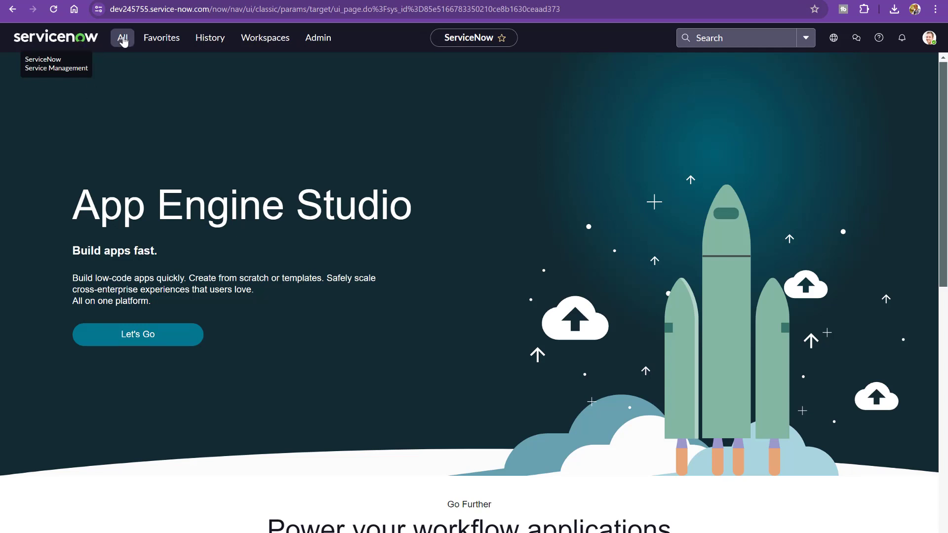
click(122, 39)
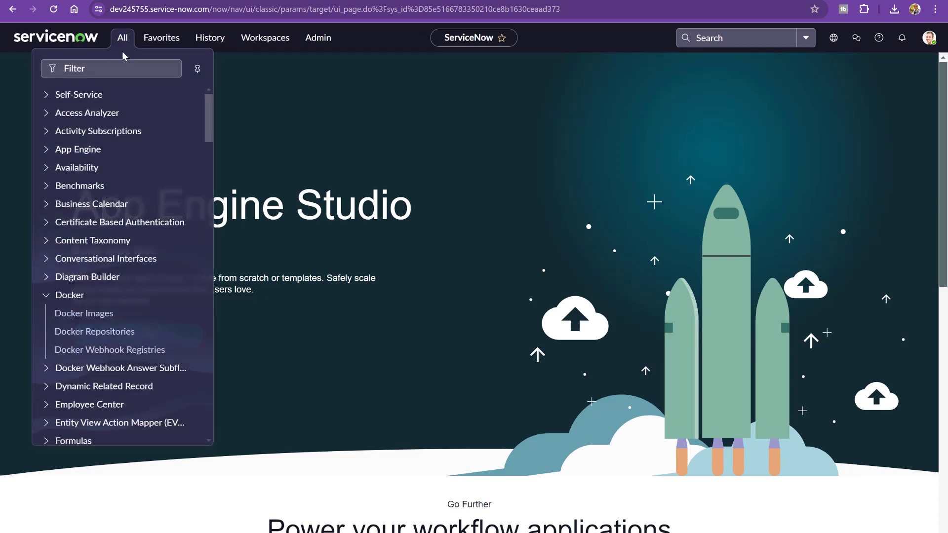
click(126, 69)
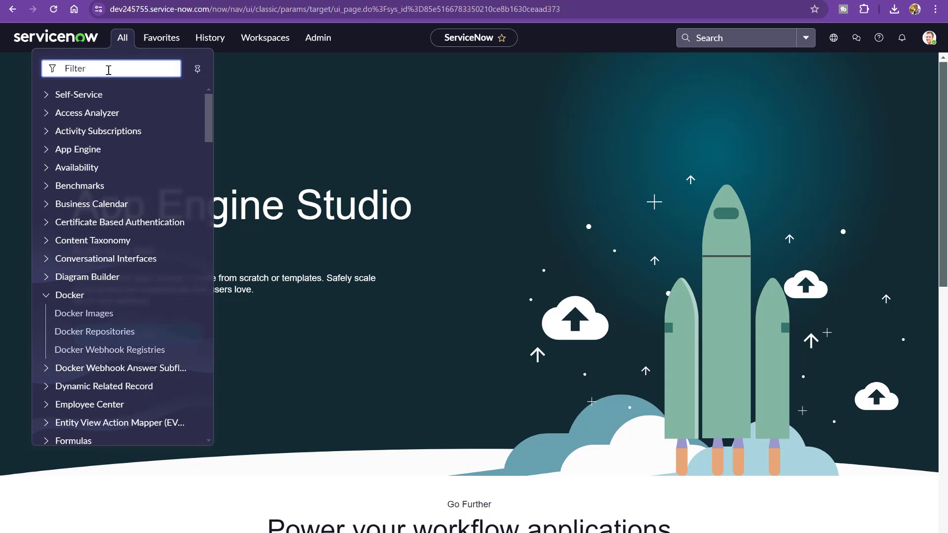
text(user)
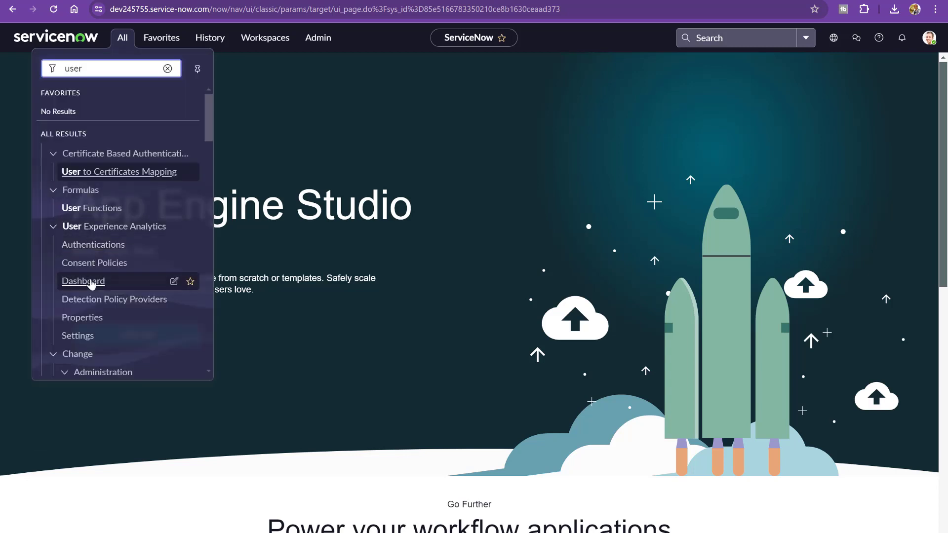
Scroll the filtered menu and open Organization > Users
scroll(99, 279, down, 3)
scroll(121, 295, down, 2)
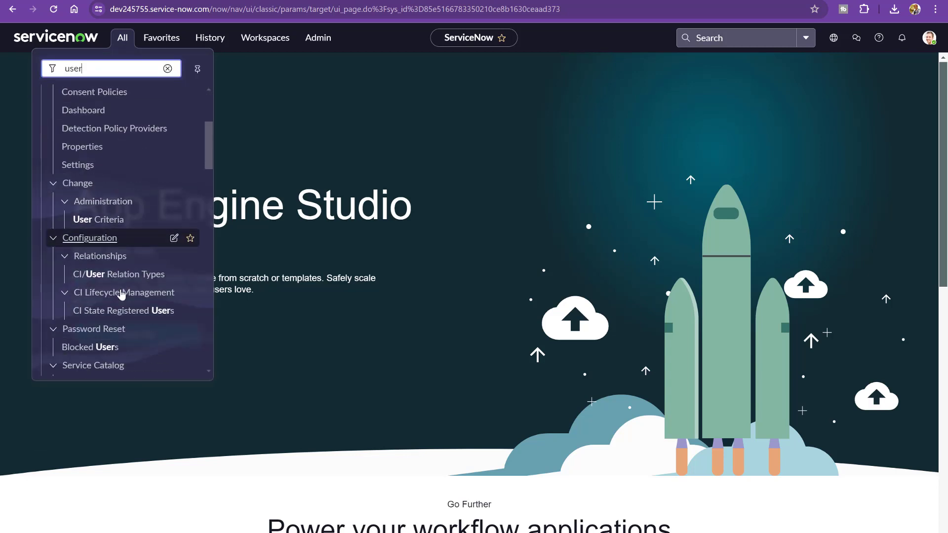
scroll(121, 292, down, 3)
scroll(121, 296, down, 3)
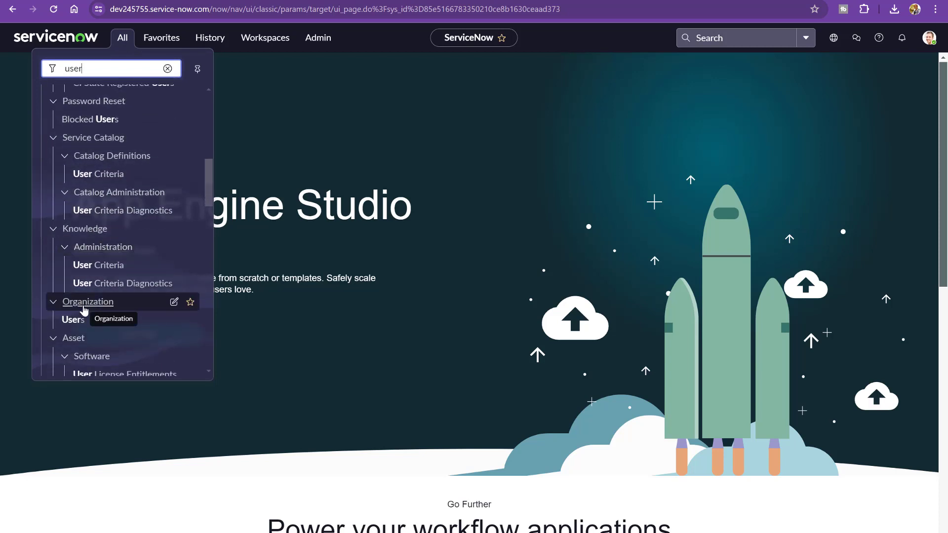
scroll(74, 318, up, 9)
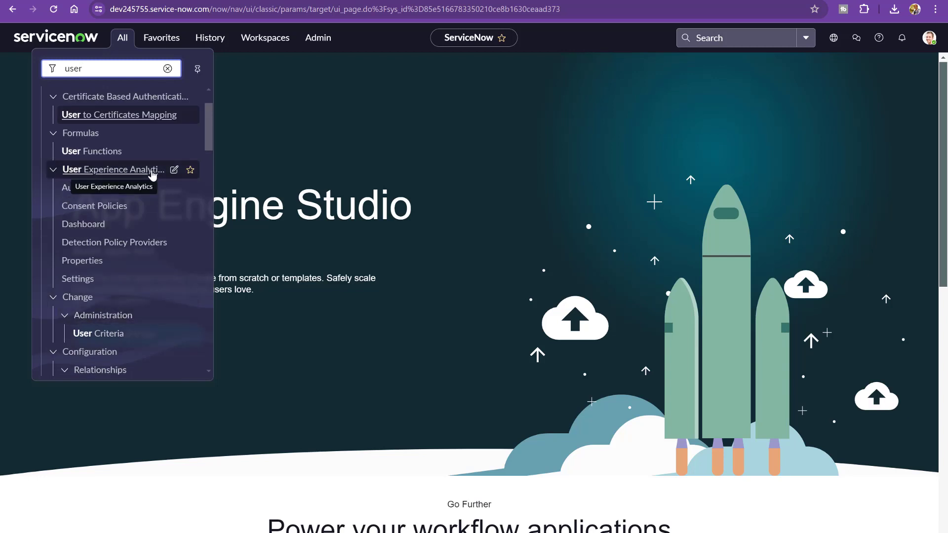
scroll(152, 174, up, 2)
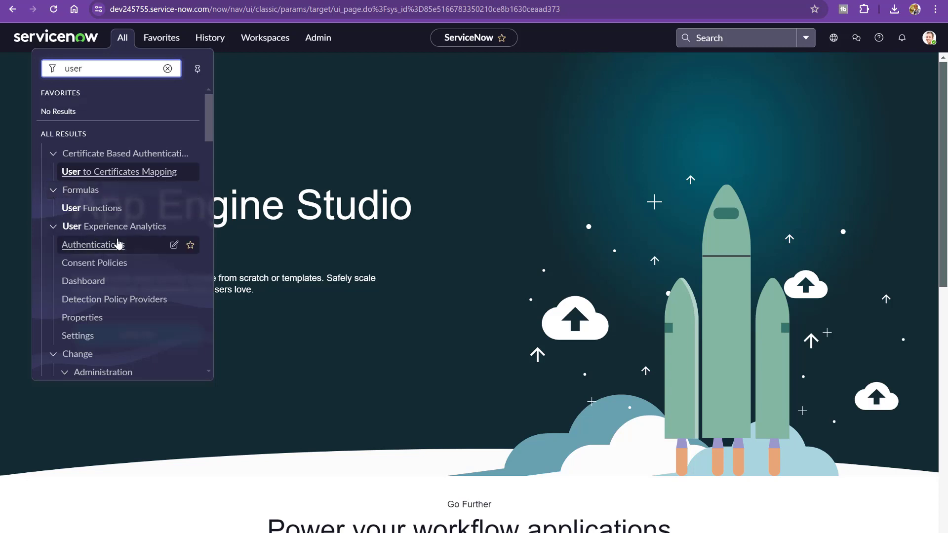
scroll(119, 243, down, 4)
scroll(118, 244, down, 4)
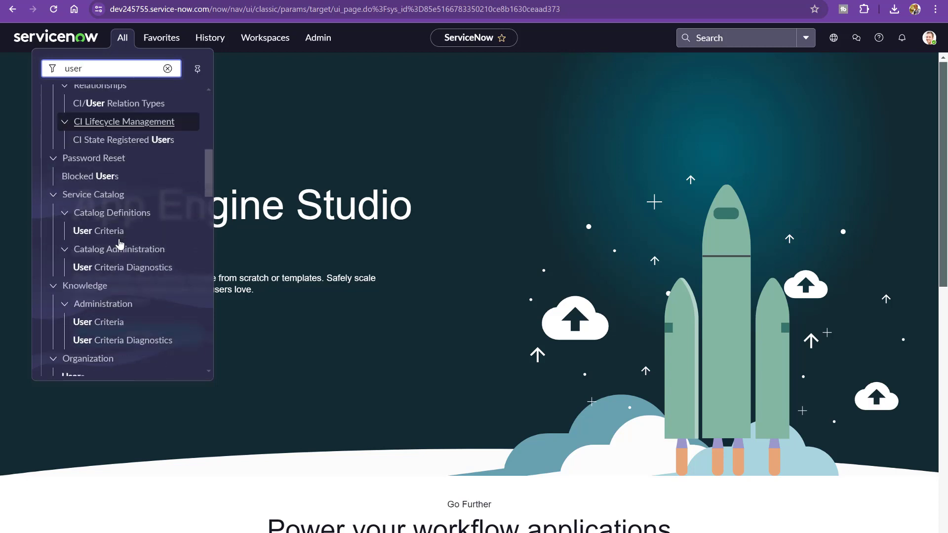
scroll(119, 243, down, 6)
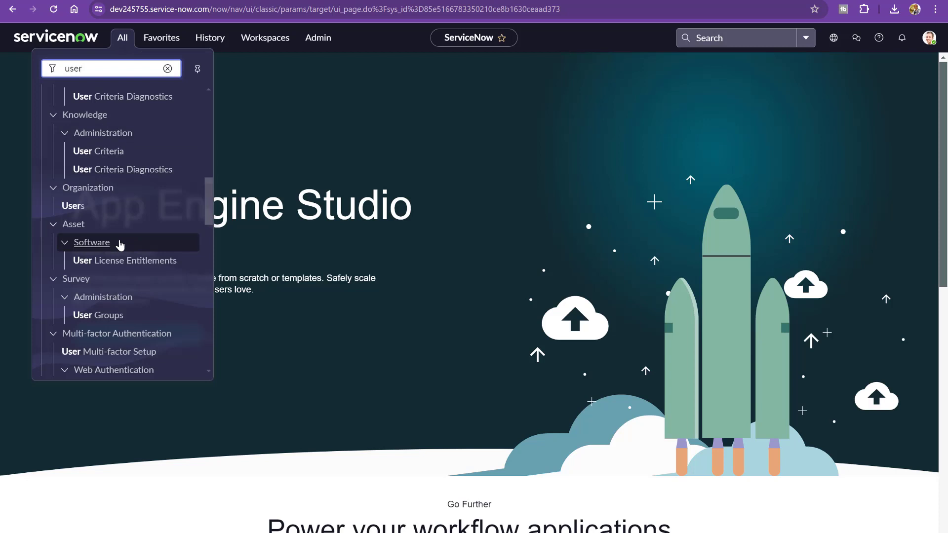
click(74, 206)
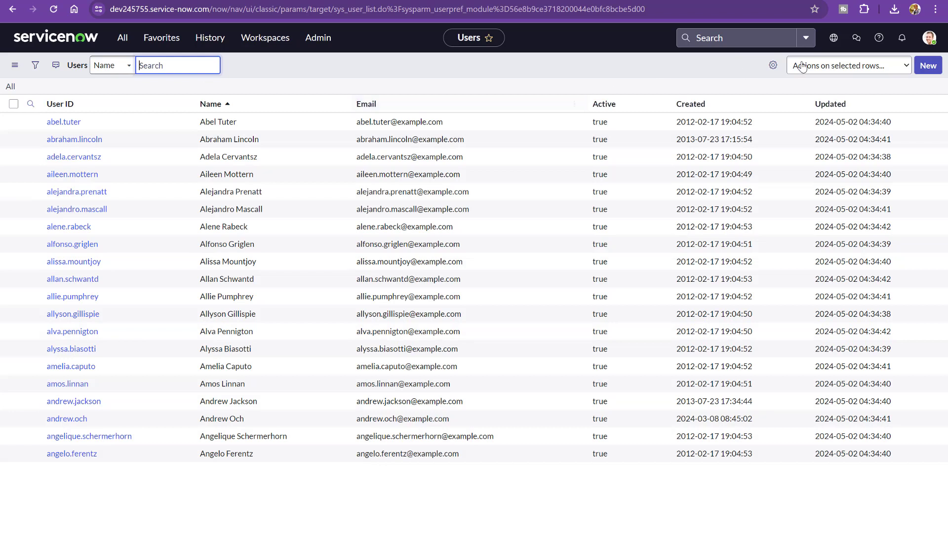
Start a new user record from the Users list
click(925, 72)
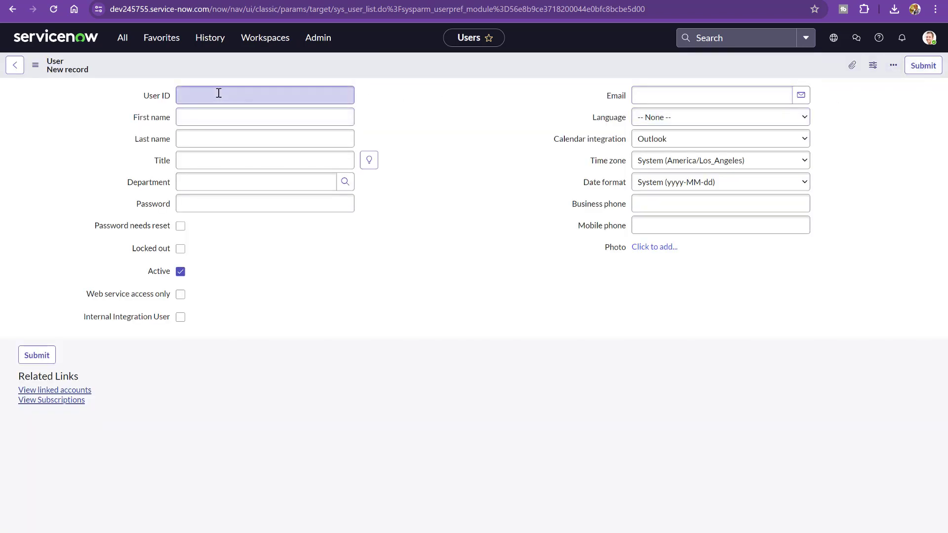
Step through the First name, Last name, Title and Department fields without entering values
click(225, 118)
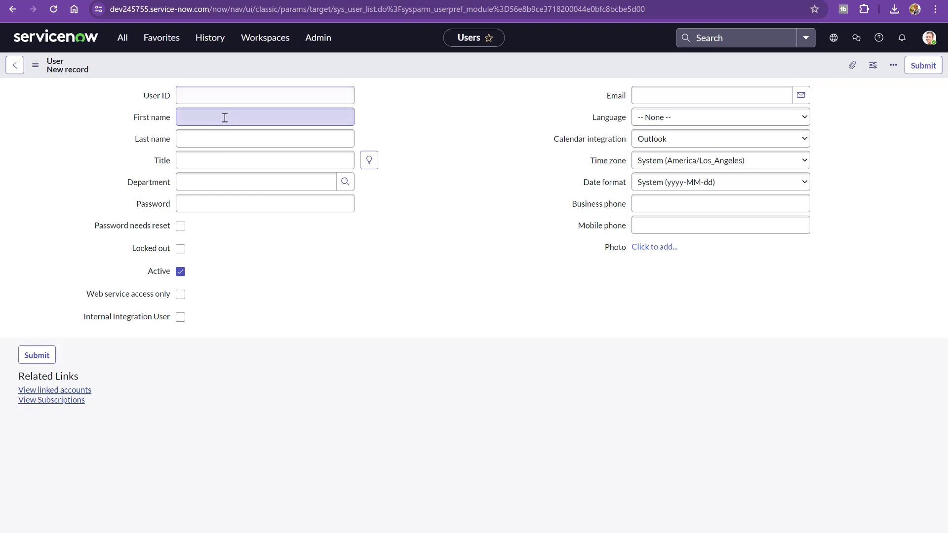
click(228, 140)
click(232, 163)
click(236, 183)
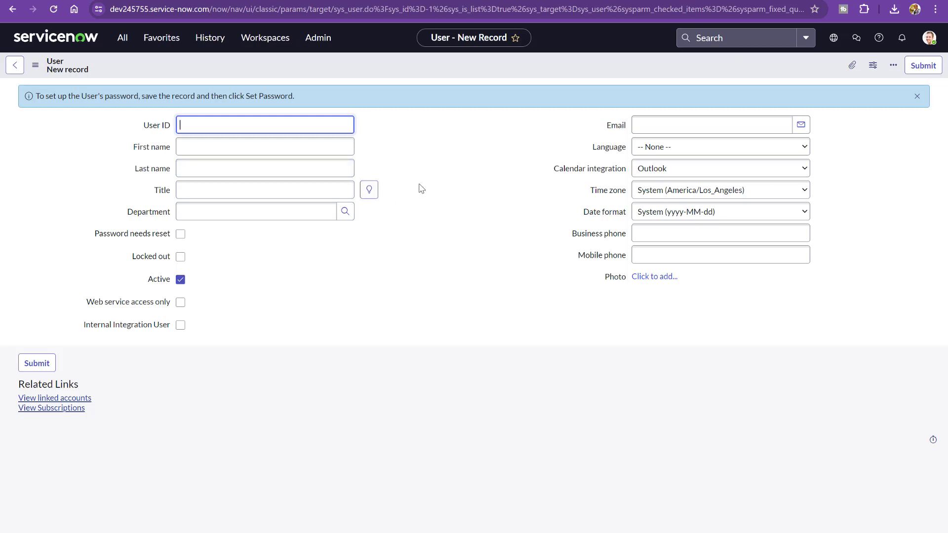
Open an existing user's record from the Users list and view its empty attachments
click(14, 64)
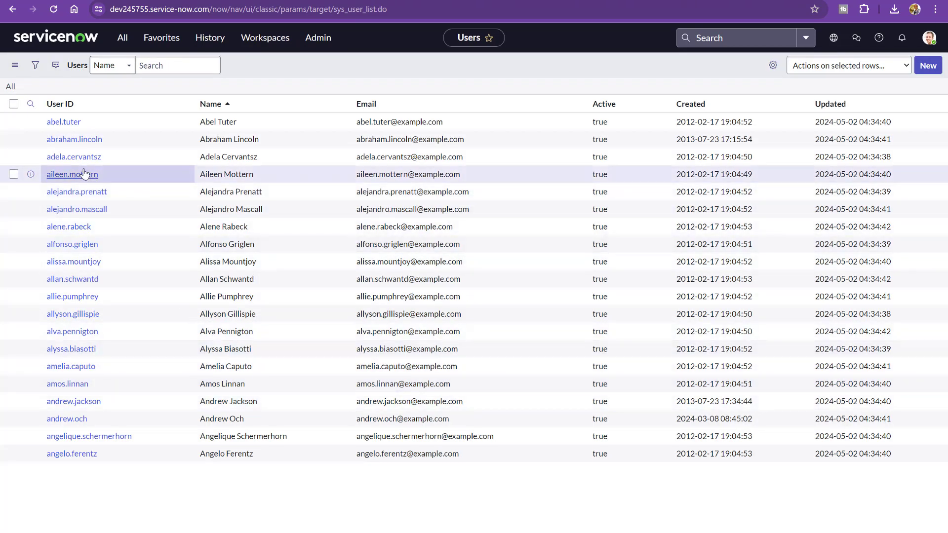
click(88, 142)
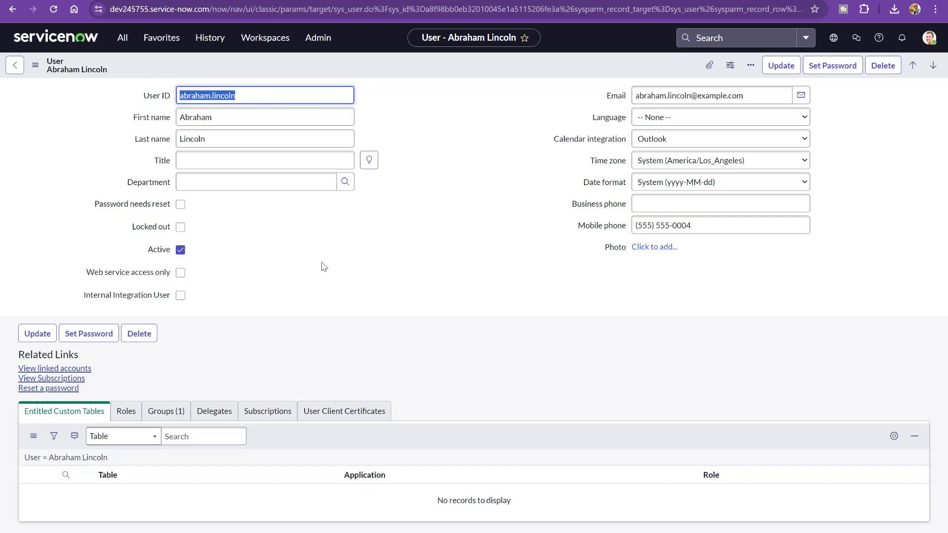
click(704, 64)
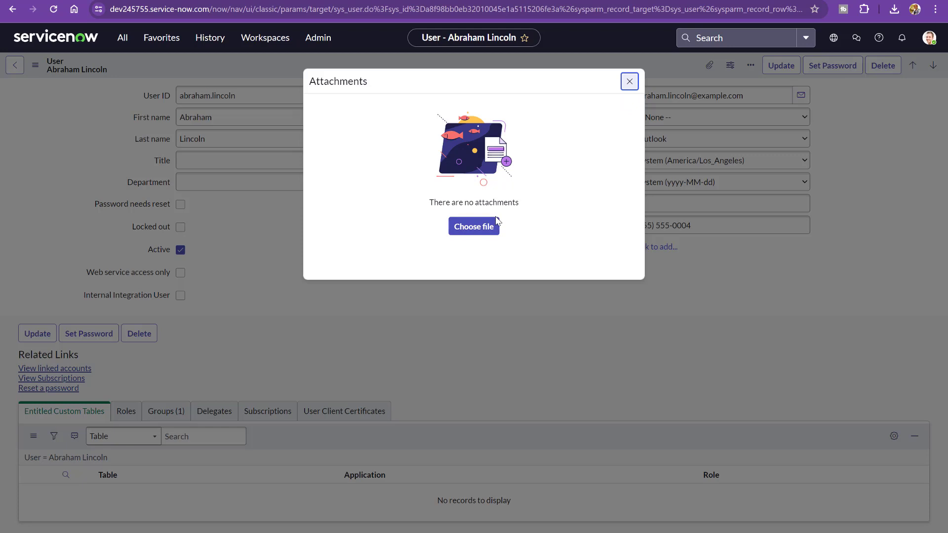
Close the empty Attachments dialog and view the user's Roles, then its empty Delegates list
click(629, 82)
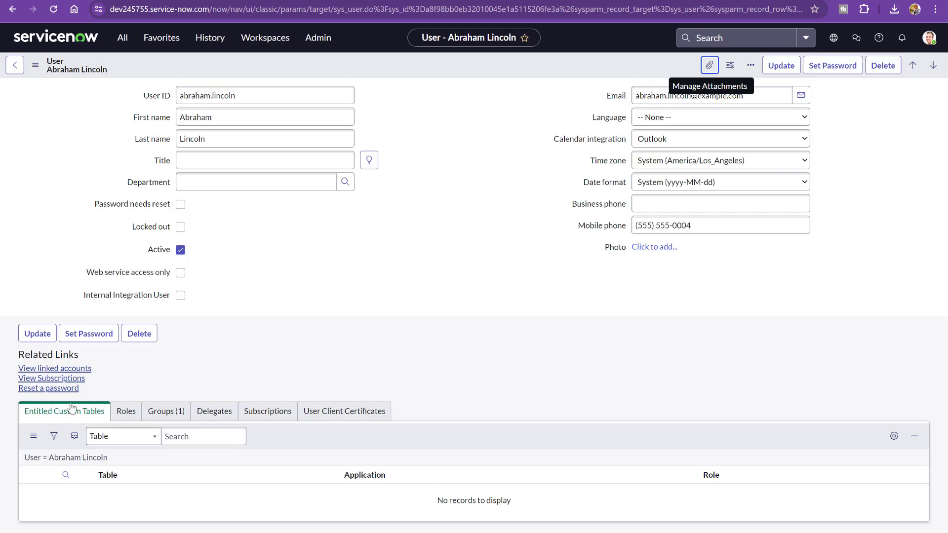
click(127, 414)
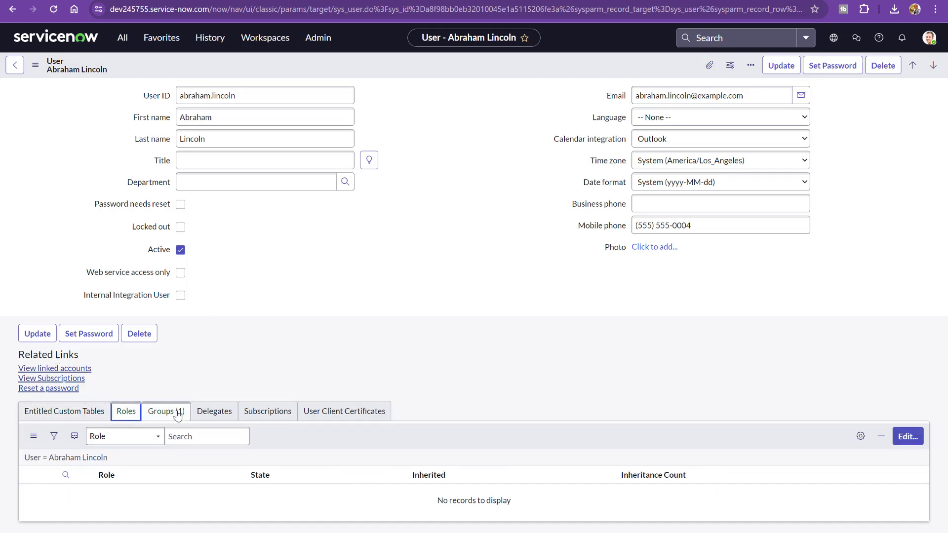
click(215, 411)
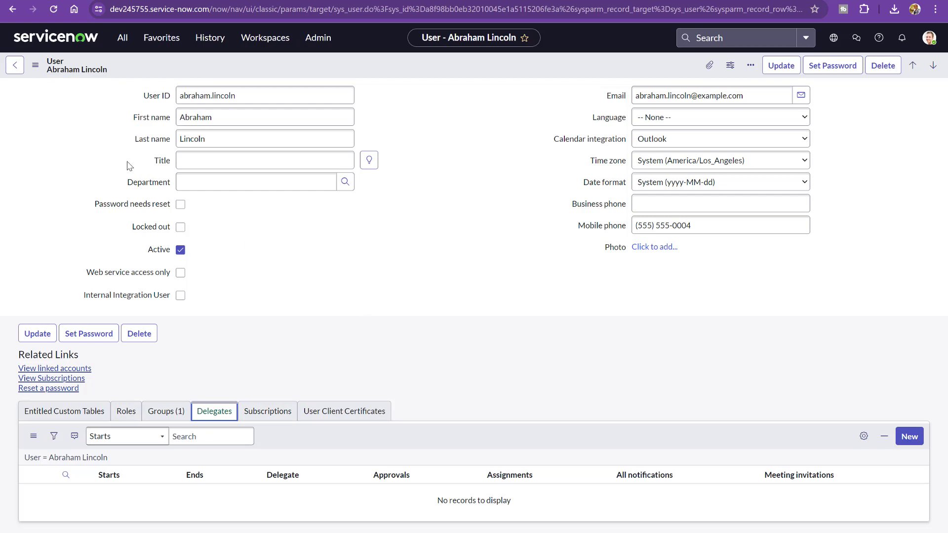
Filter the navigator on 'user' and open Survey > User Groups, which lists Survey Creators
click(66, 40)
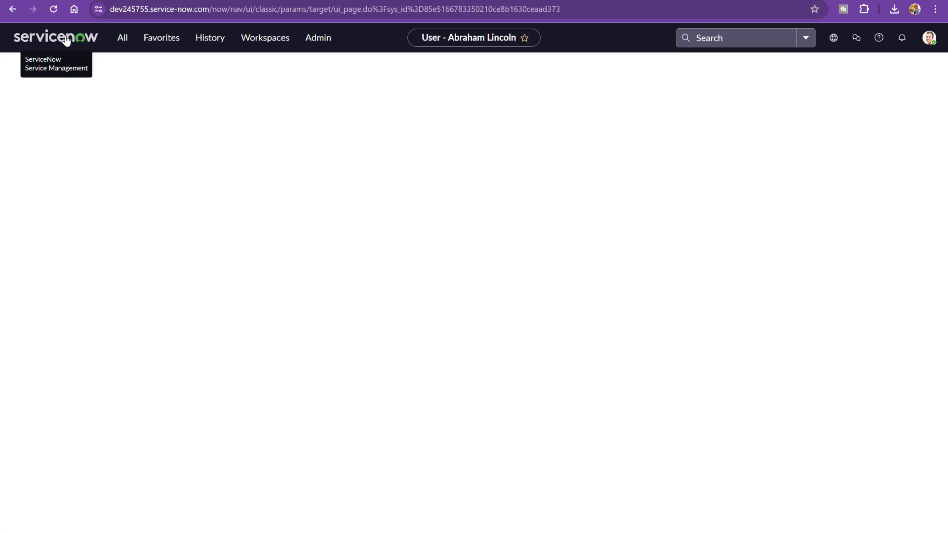
click(122, 41)
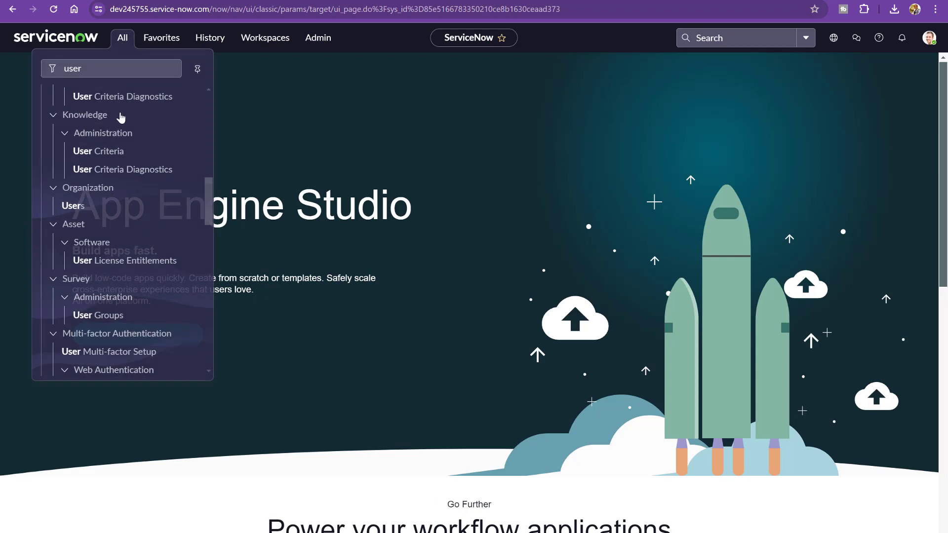
click(53, 116)
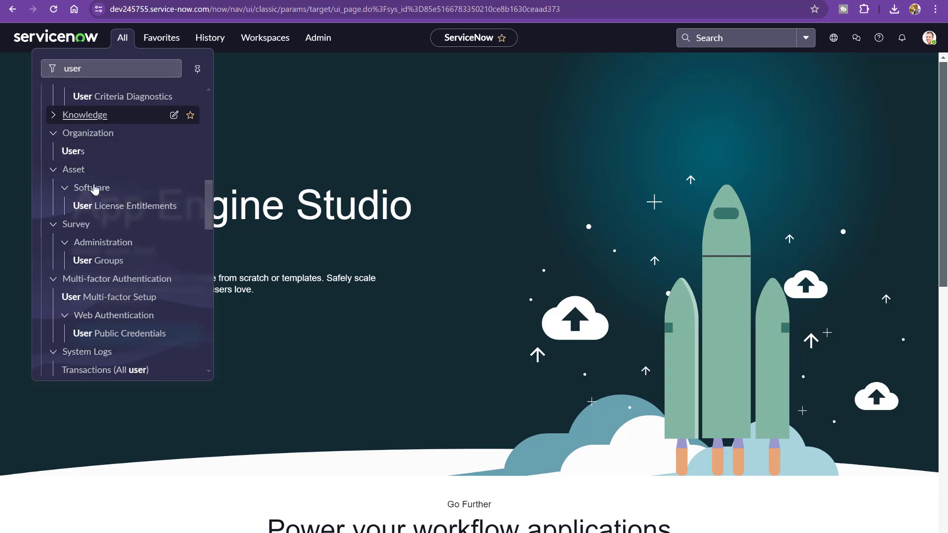
scroll(100, 200, down, 2)
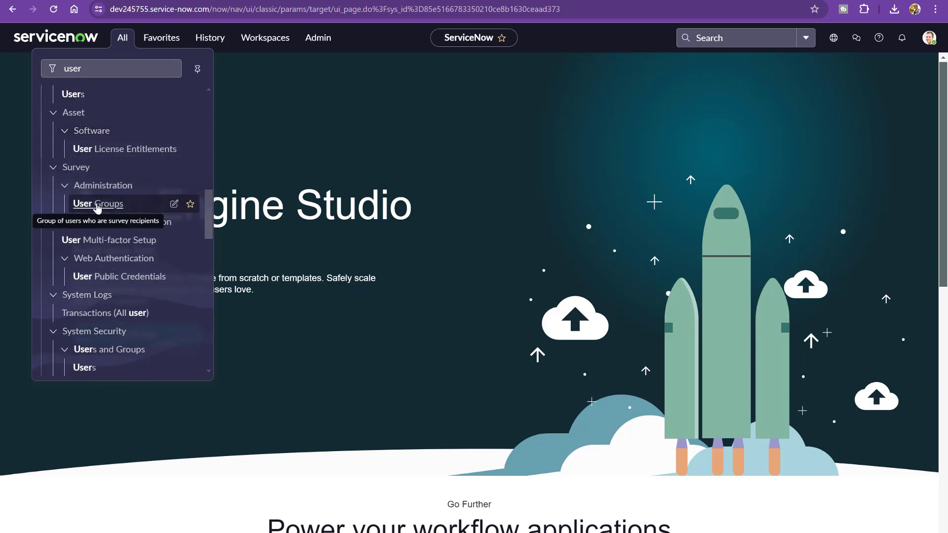
click(94, 207)
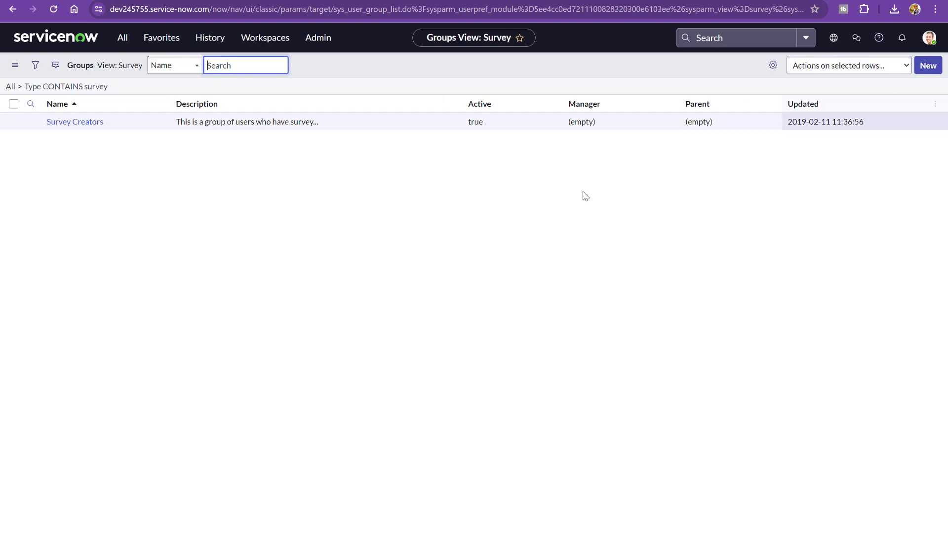
Return to the home page and look over the Shared admin dashboard figures
click(81, 41)
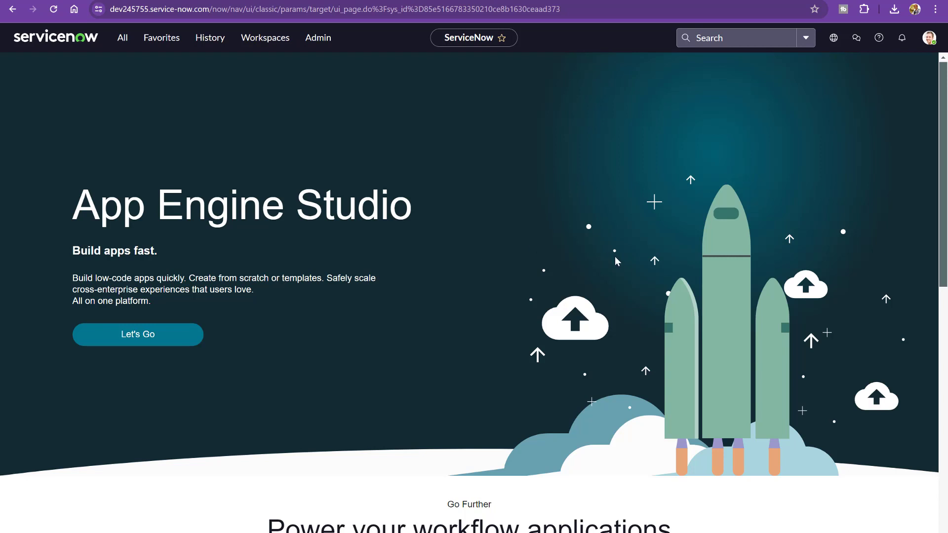
scroll(455, 256, down, 3)
scroll(455, 256, up, 3)
Load Admin Home from the Admin menu to display the Shared admin dashboard
click(316, 38)
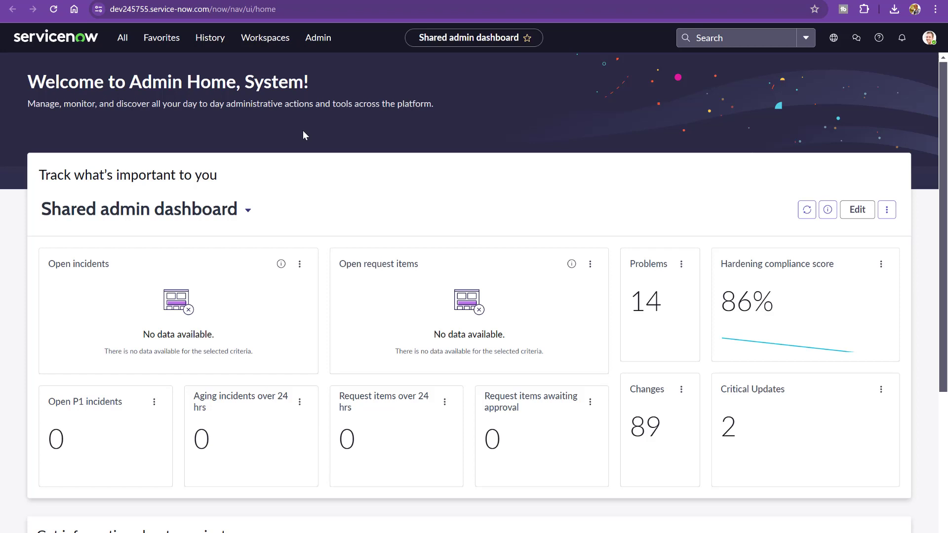
Check which dashboards the dashboard chooser offers, then close it
scroll(322, 219, down, 1)
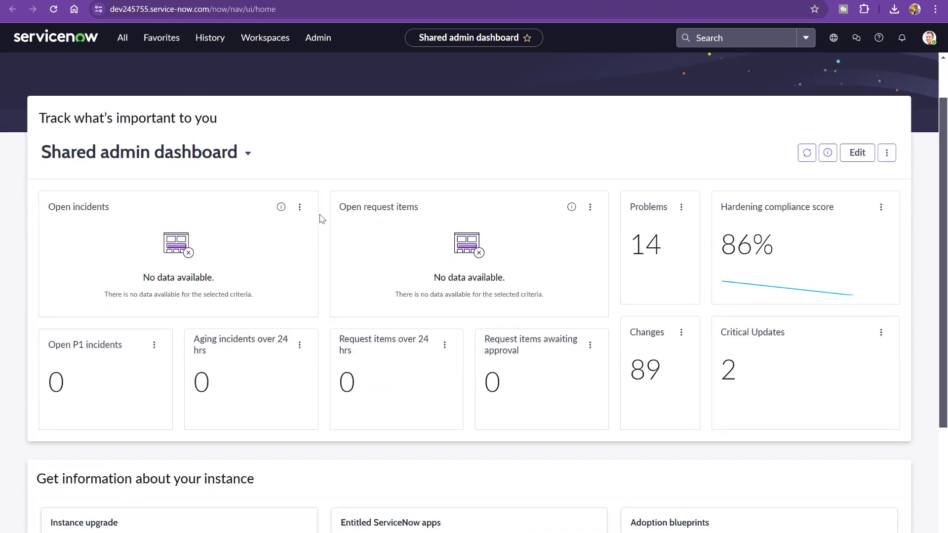
click(249, 155)
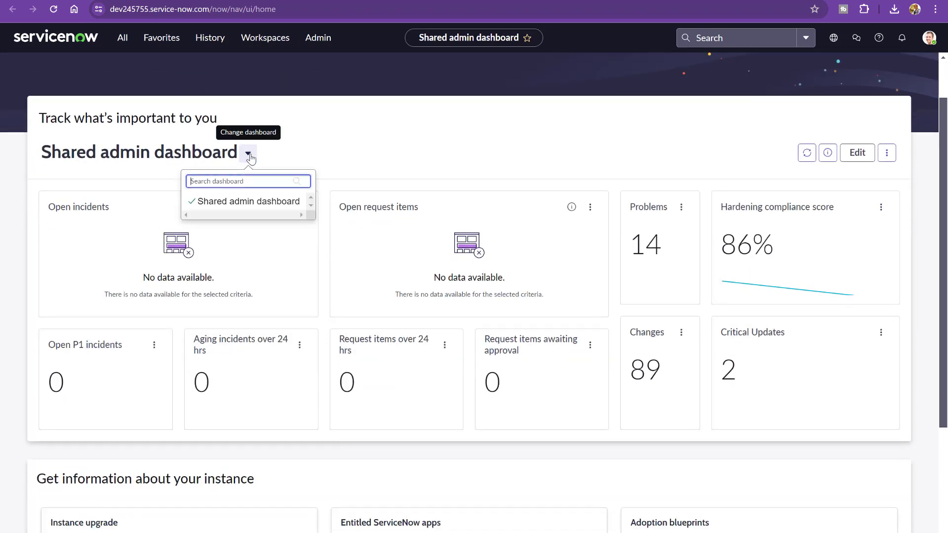
click(298, 154)
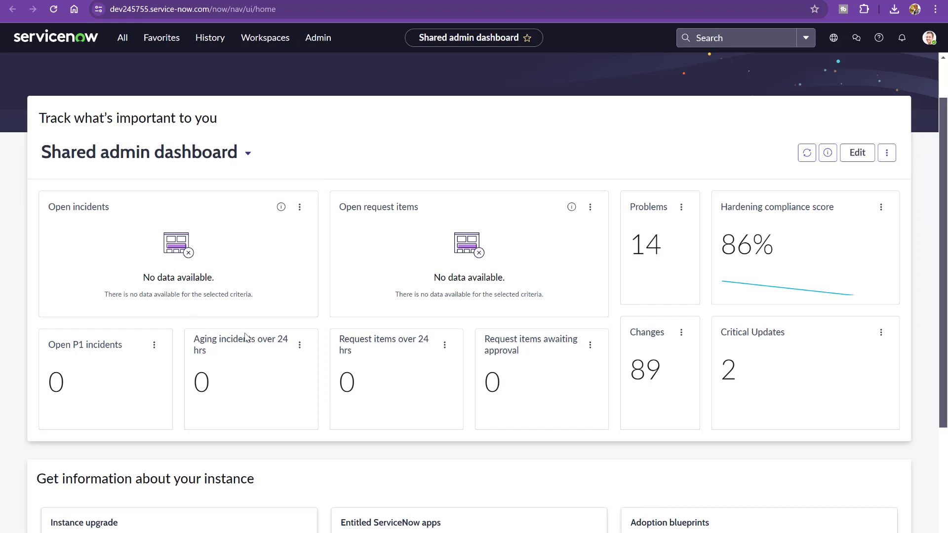
scroll(340, 331, down, 2)
scroll(347, 316, up, 2)
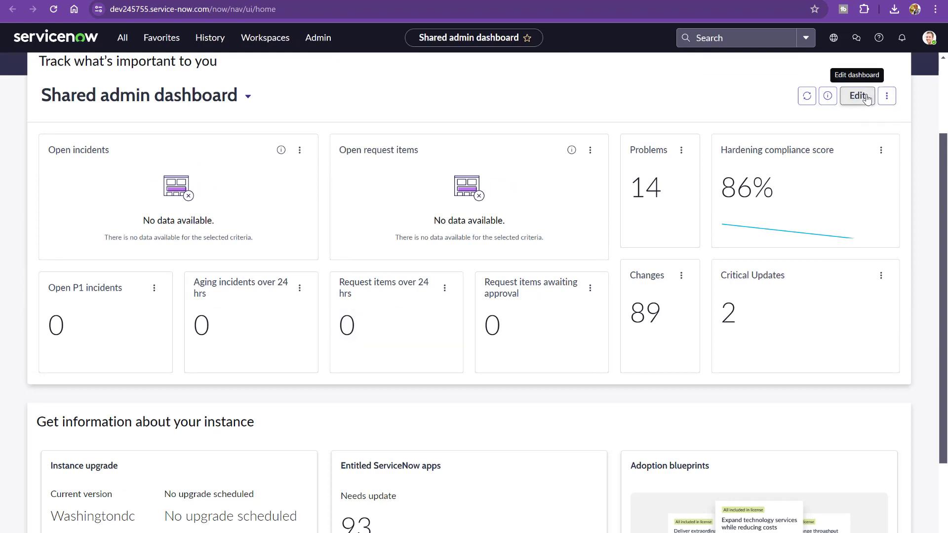
Put the Shared admin dashboard into edit mode and scroll through its edit layout
click(858, 98)
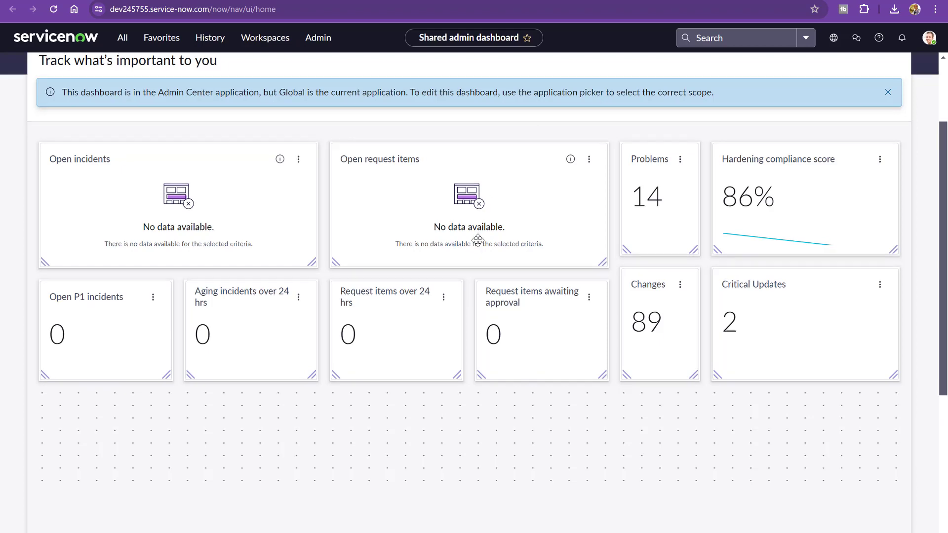
scroll(472, 245, down, 3)
scroll(457, 277, up, 2)
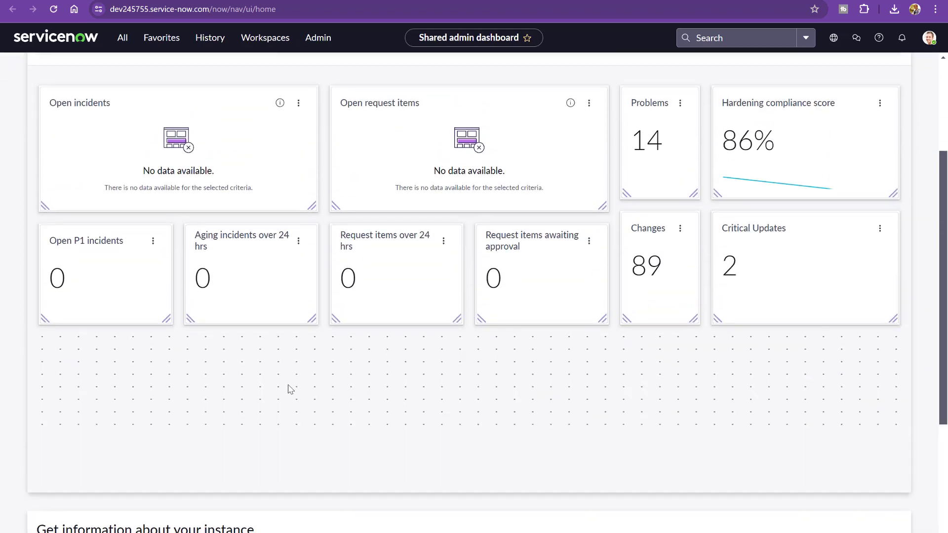
scroll(282, 398, up, 2)
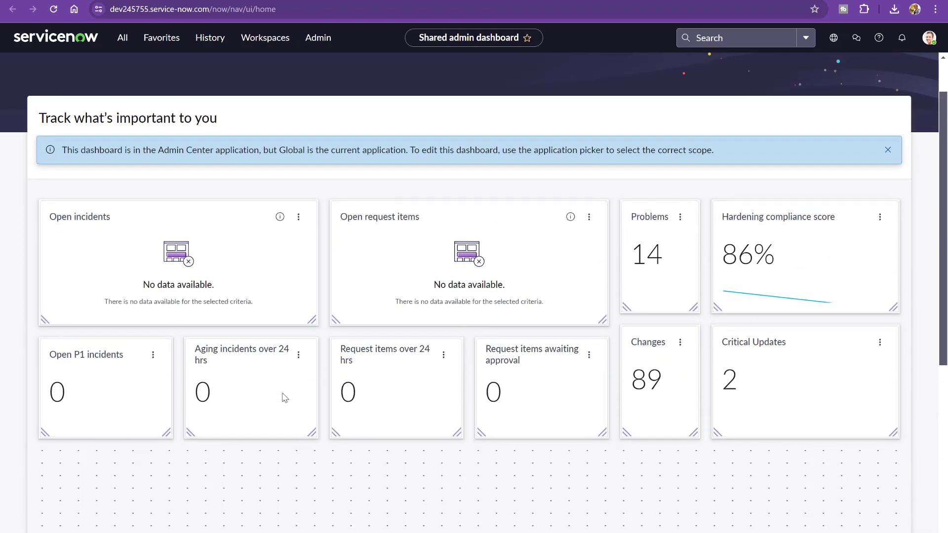
scroll(284, 397, down, 1)
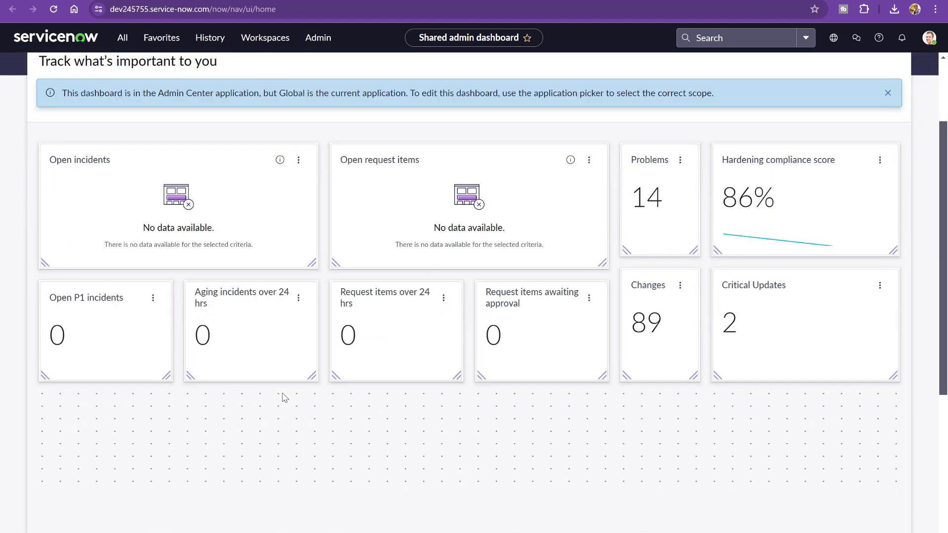
scroll(285, 397, down, 6)
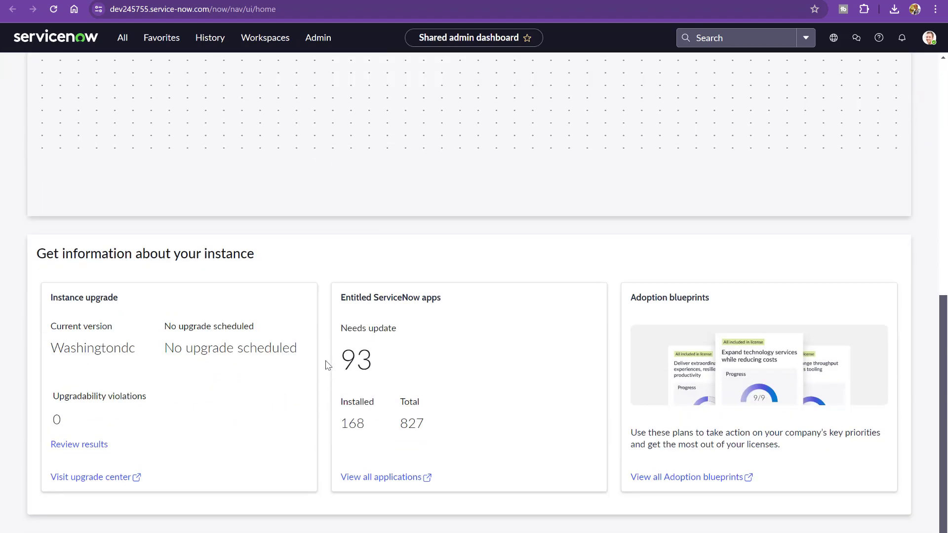
scroll(326, 363, up, 9)
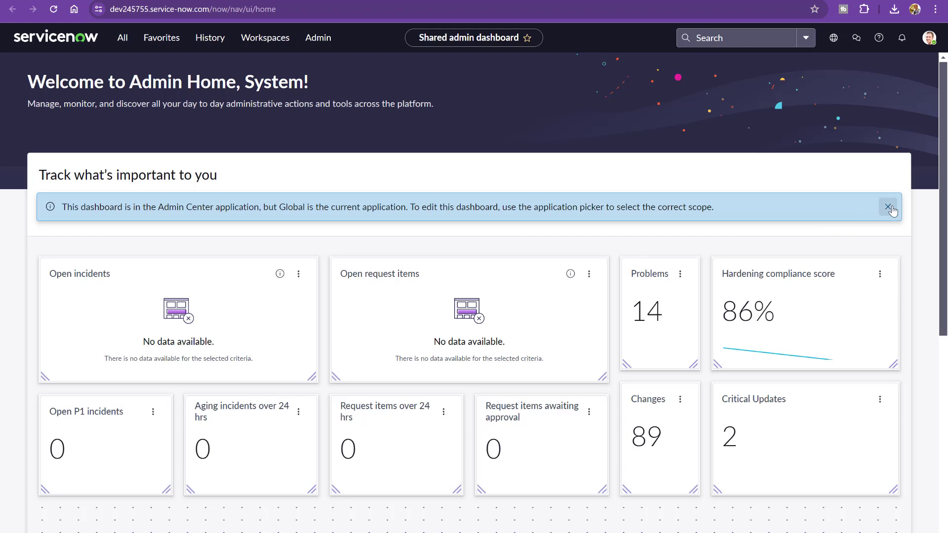
Dismiss the Admin Center scope notice and browse the addable element types without adding any
click(888, 207)
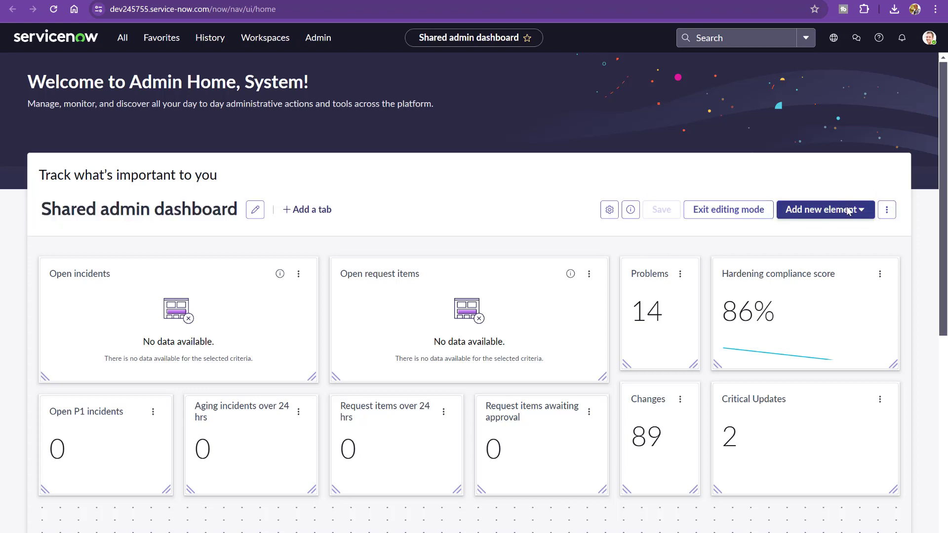
scroll(848, 211, down, 2)
click(862, 97)
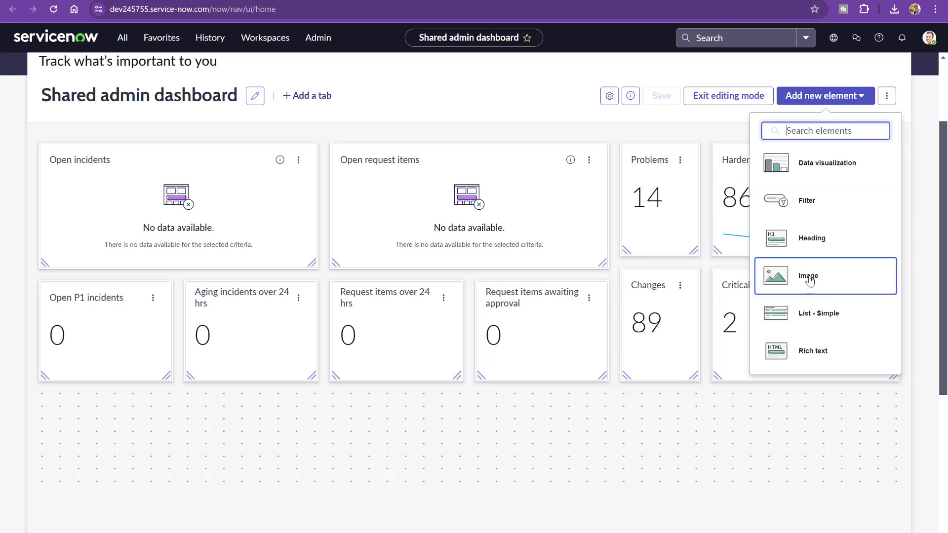
click(692, 120)
click(701, 98)
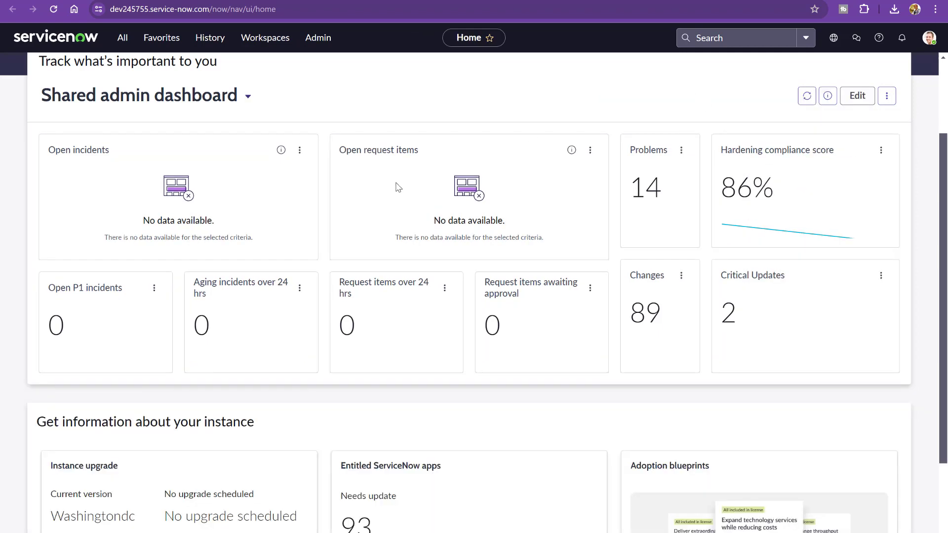
scroll(212, 273, down, 3)
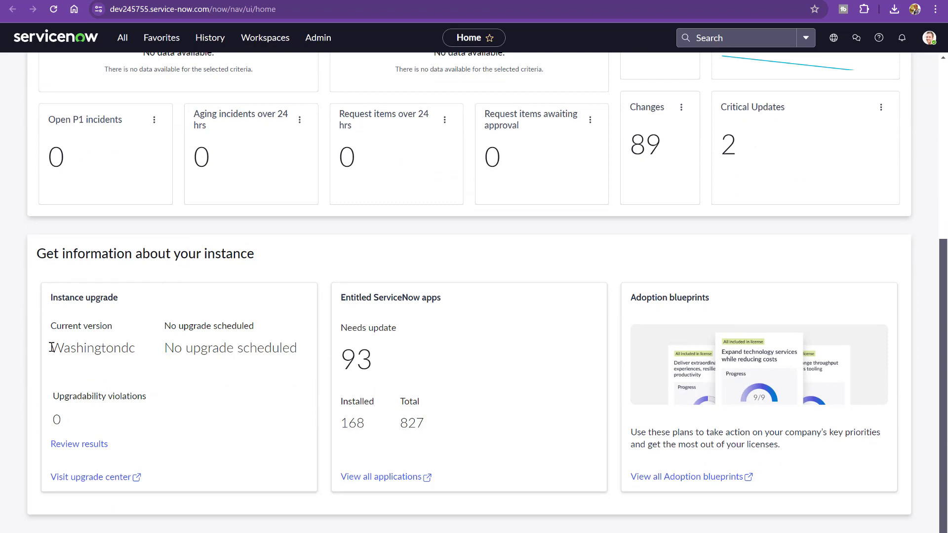
drag(51, 348, 142, 351)
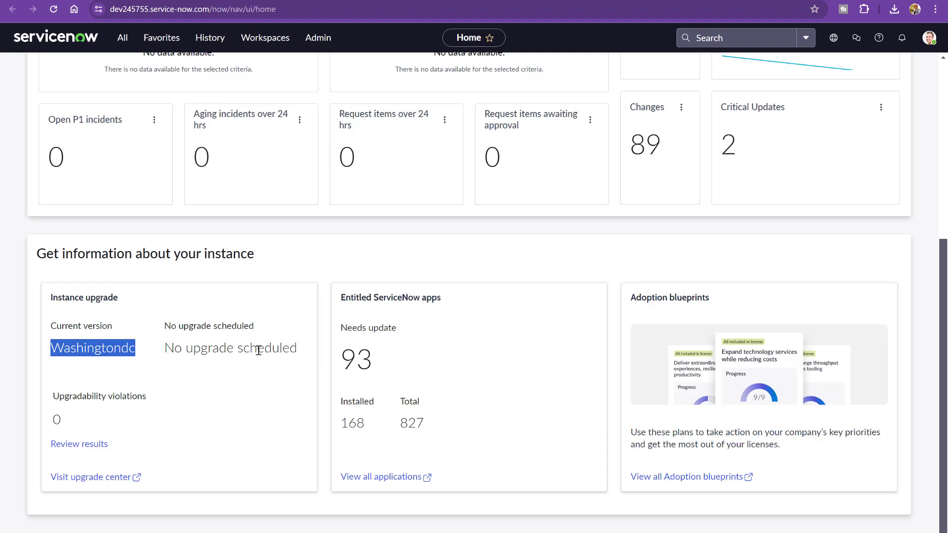
scroll(390, 336, up, 2)
scroll(394, 337, up, 3)
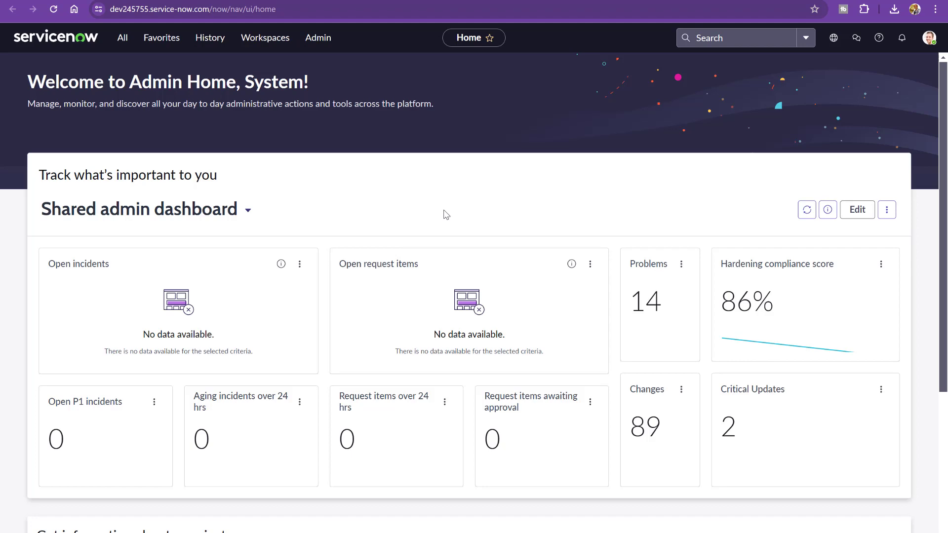
scroll(447, 214, down, 4)
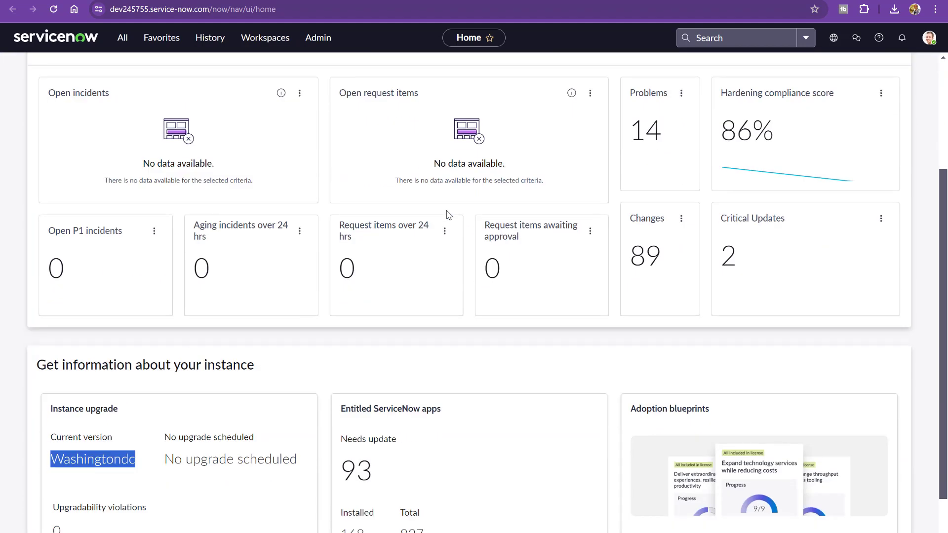
scroll(448, 213, up, 4)
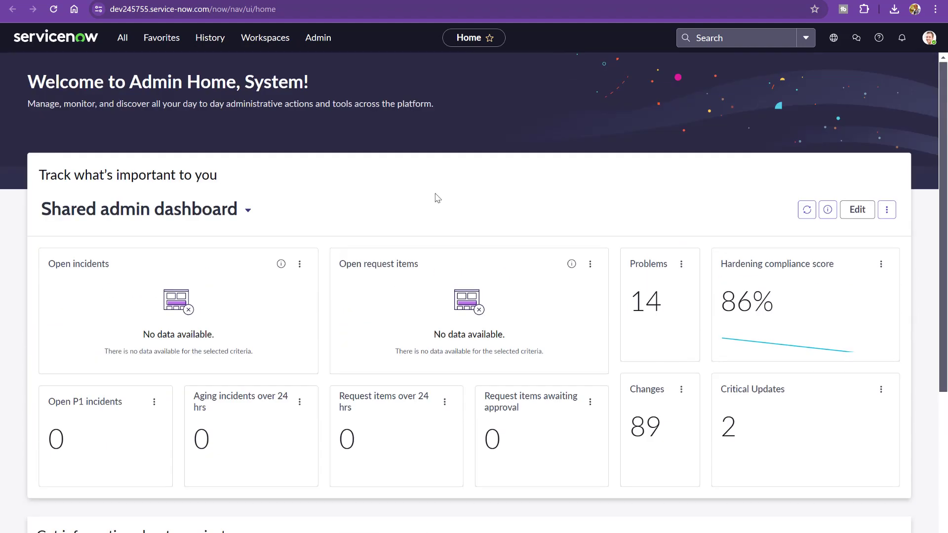